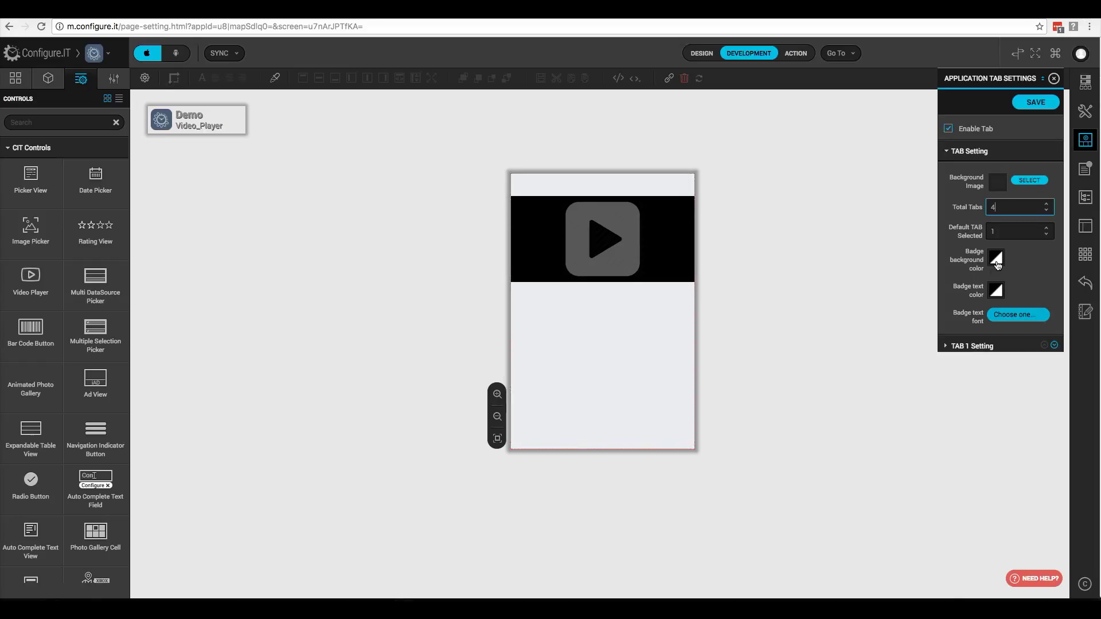
Set the tab badge background color to red and the badge text color to white
click(995, 261)
click(1070, 321)
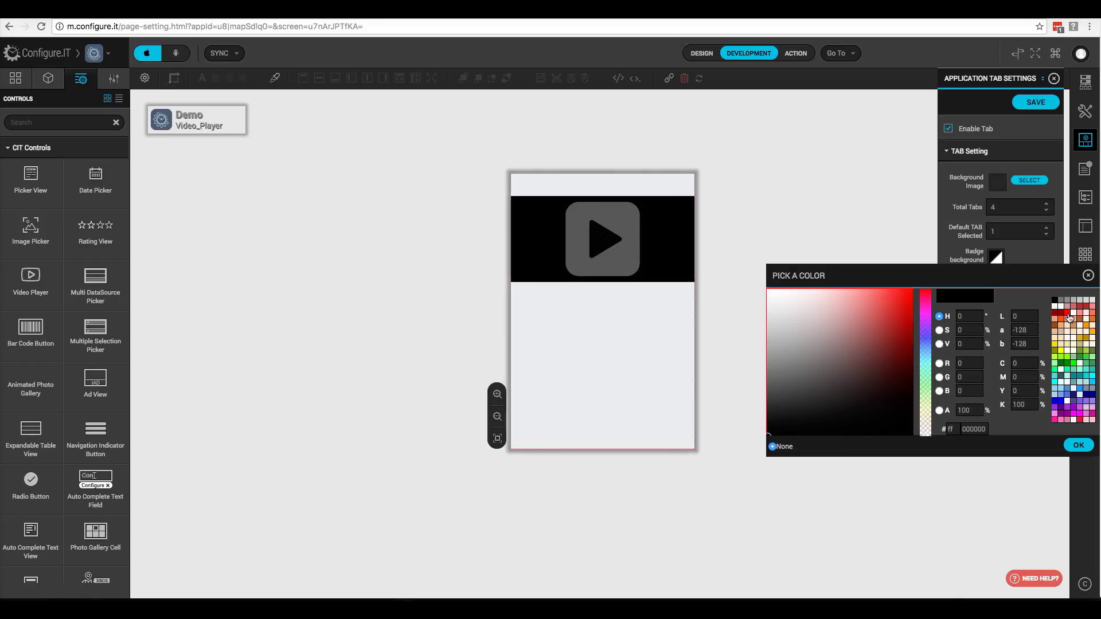
click(1077, 444)
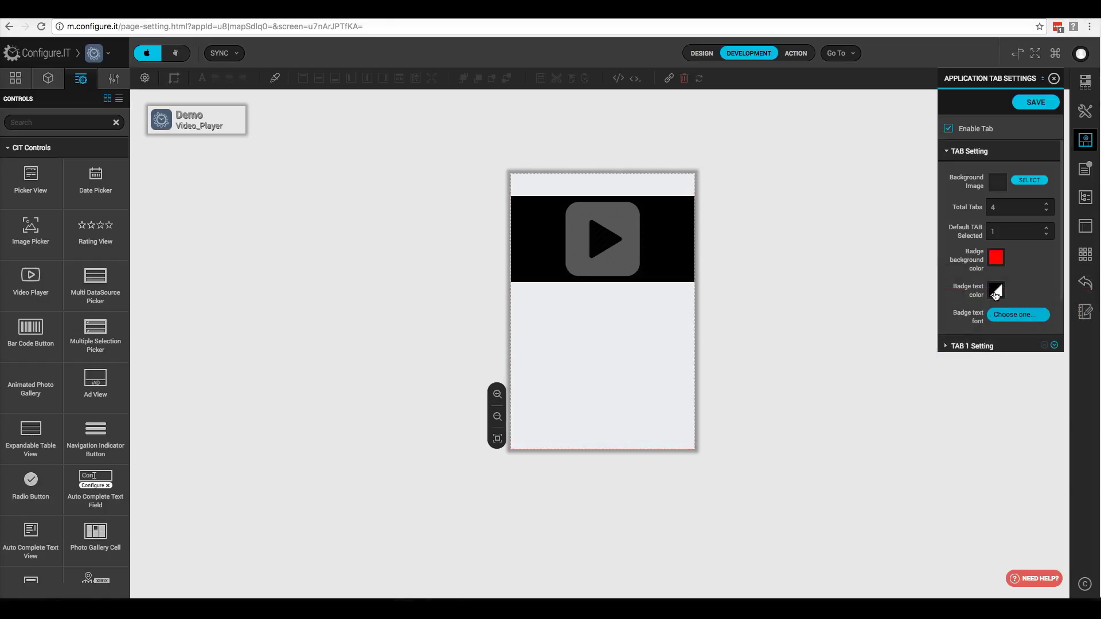
click(995, 292)
click(1061, 342)
click(1078, 477)
Configure TAB 1 with img_home_h.png as hover image, the plain Home icon as normal image, and Video_Player as load screen
scroll(974, 287, down, 2)
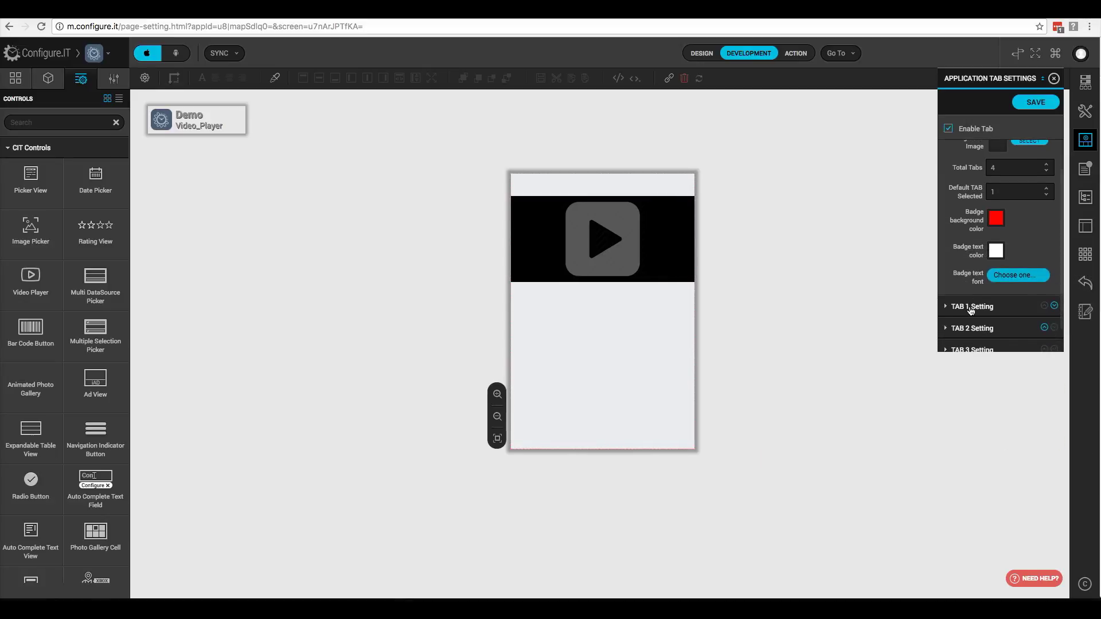
click(970, 308)
click(1032, 204)
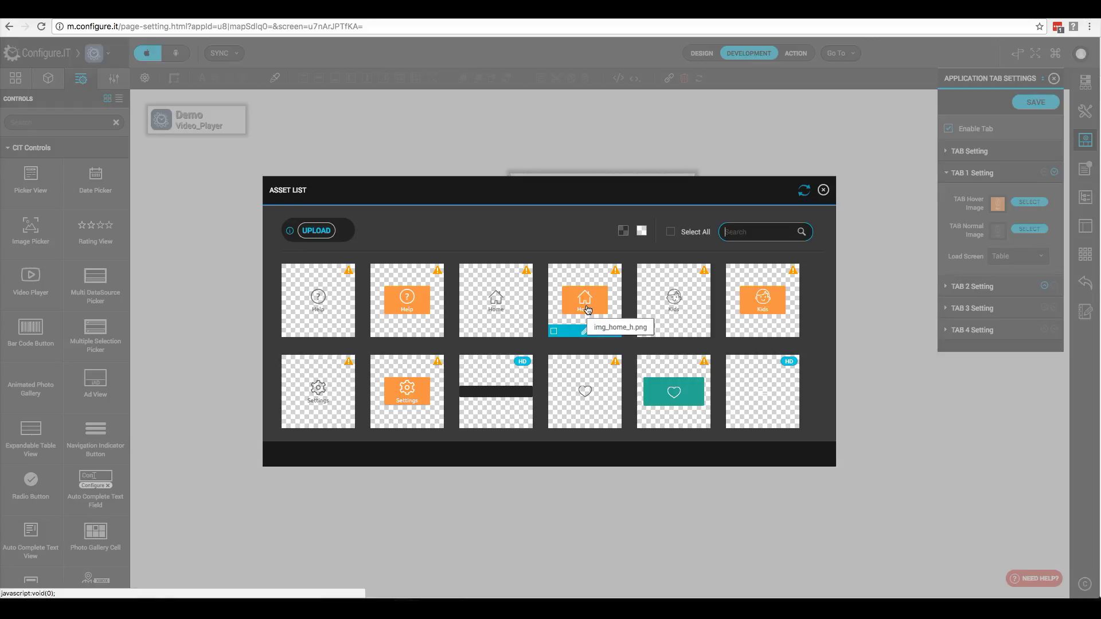
click(585, 304)
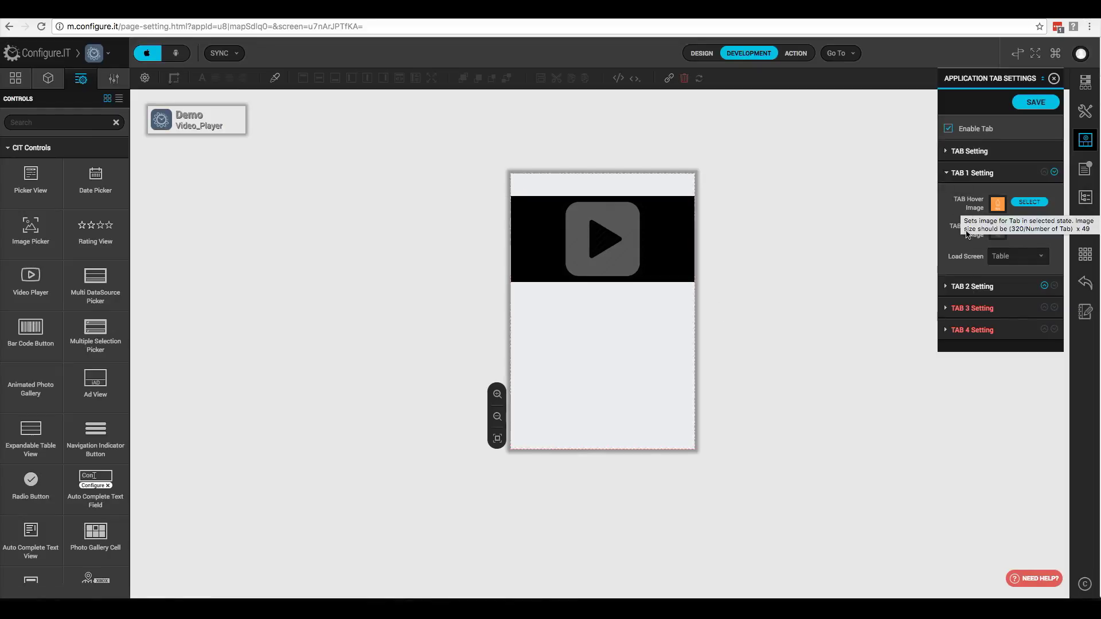
mouse_move(962, 236)
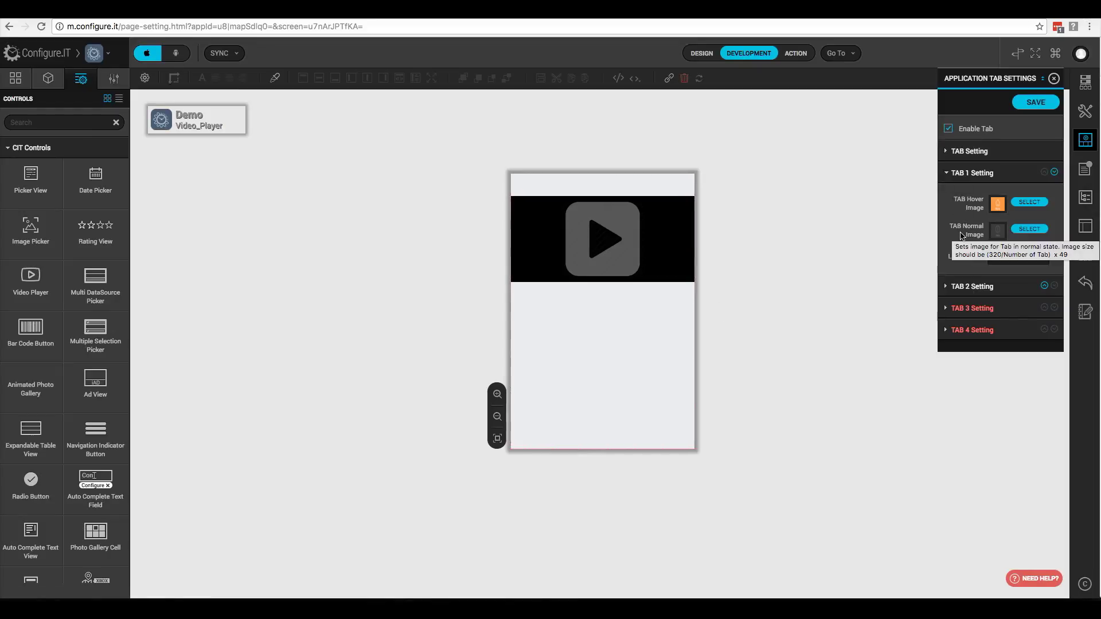
click(1026, 230)
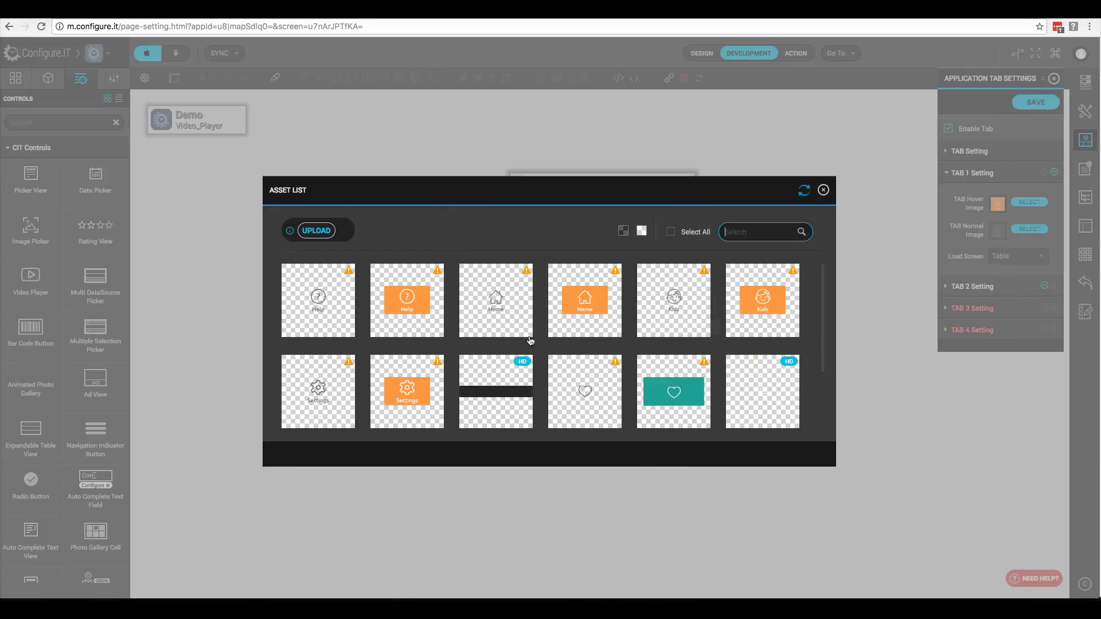
click(507, 302)
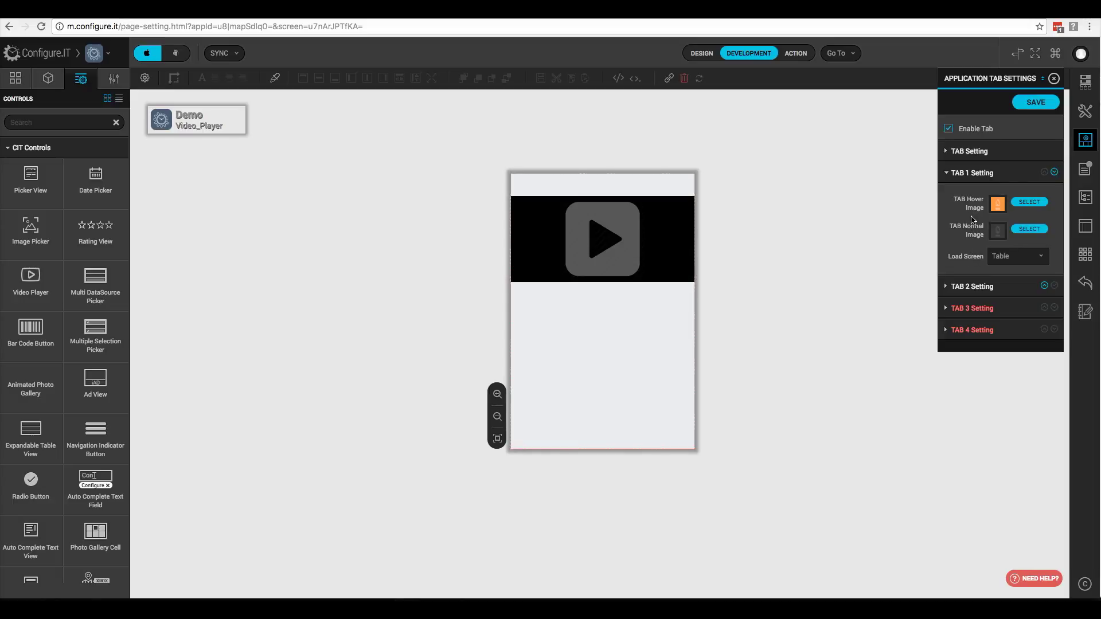
click(1019, 261)
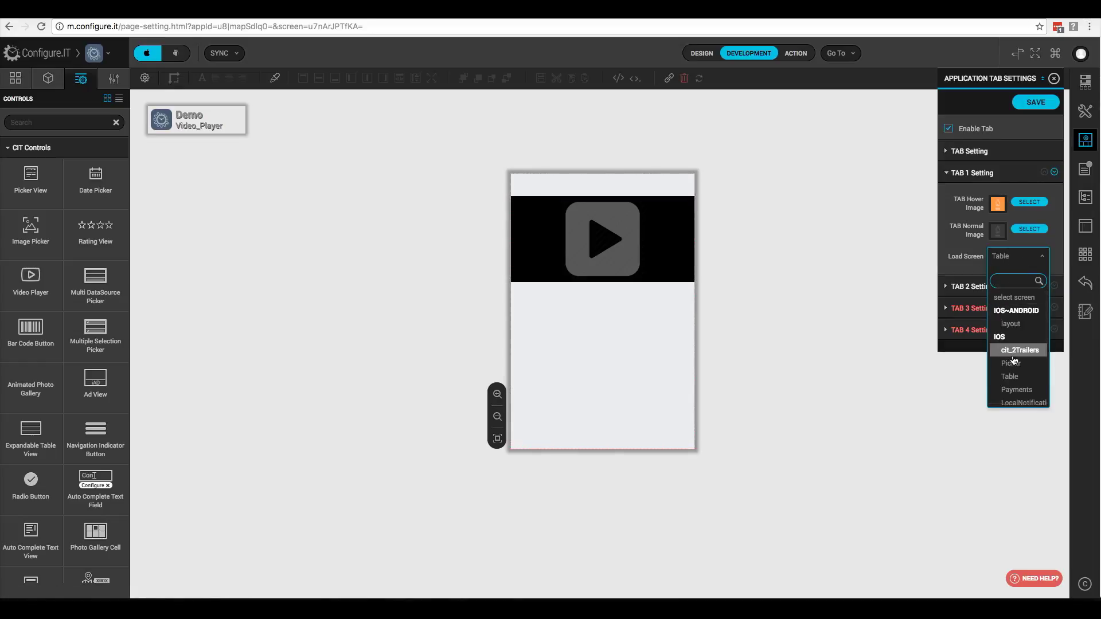
scroll(1009, 358, down, 3)
click(1015, 374)
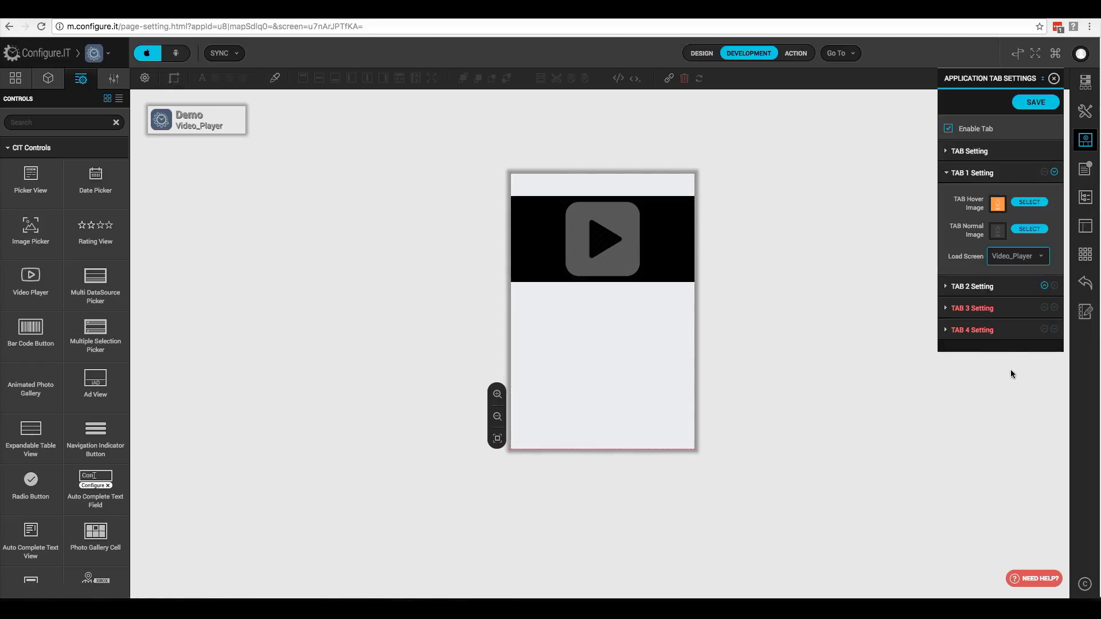
Configure TAB 2 with the orange Help hover image, the plain Help normal image, and Picker as its load screen
click(978, 287)
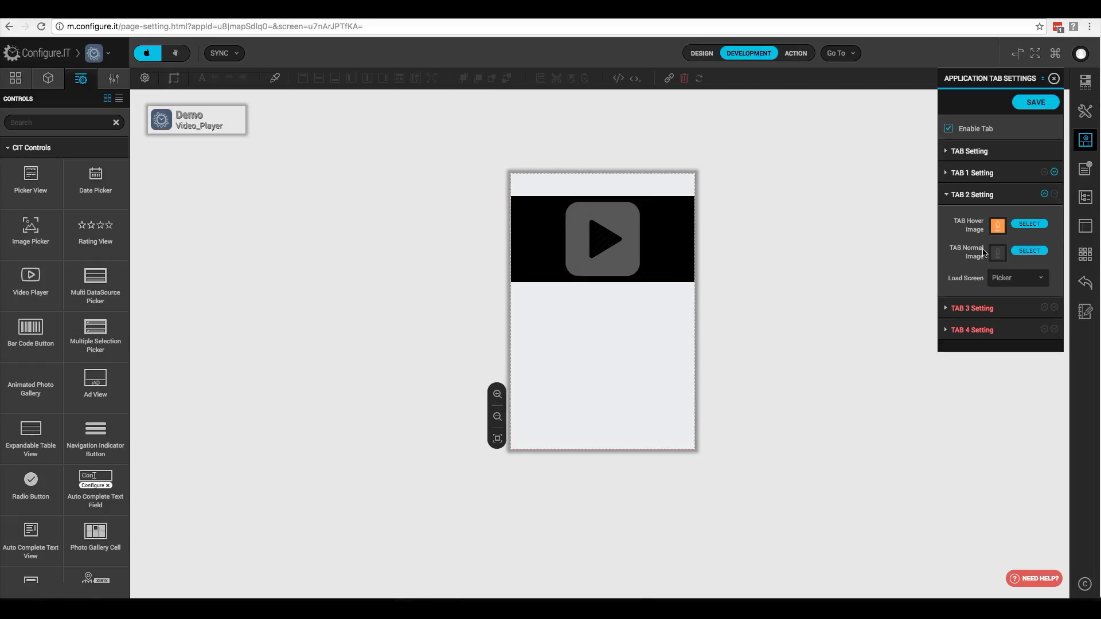
click(1029, 224)
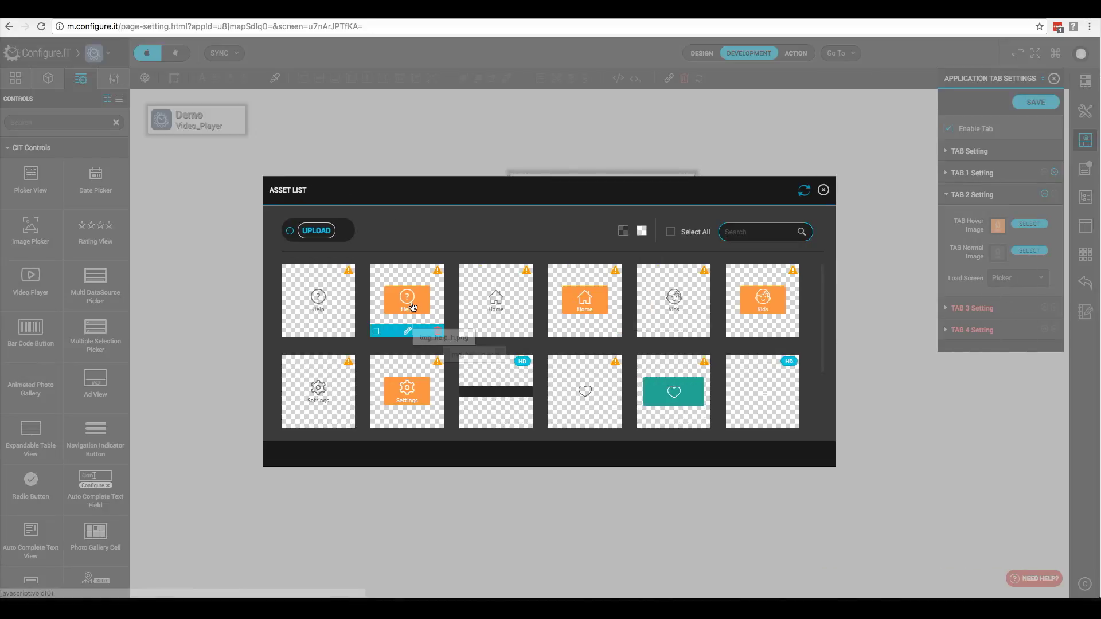
click(408, 309)
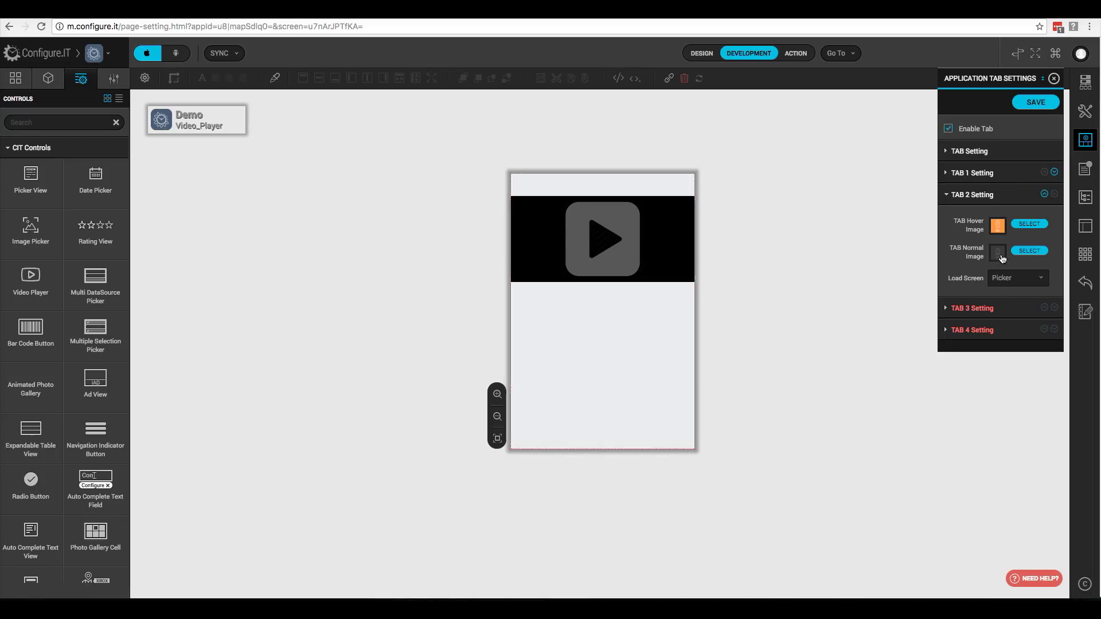
click(1028, 251)
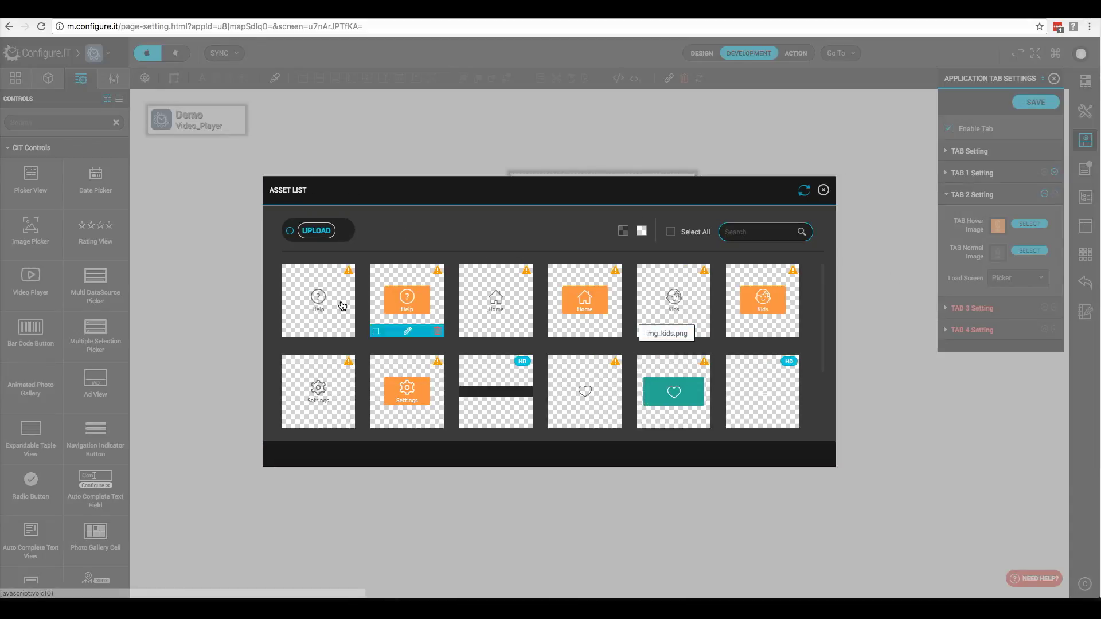
click(349, 317)
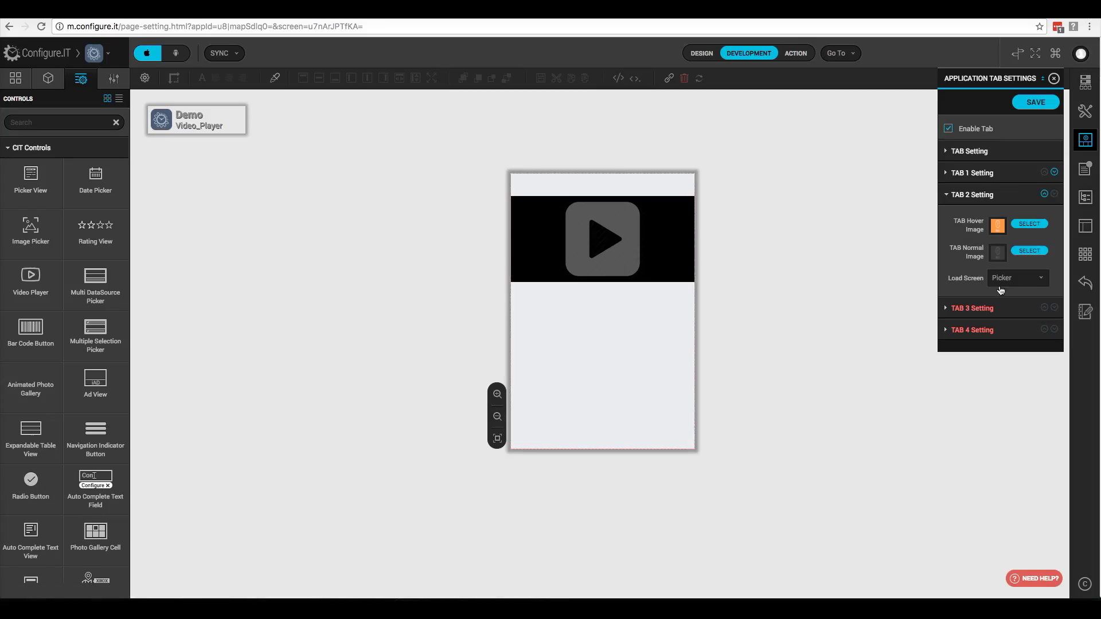
click(1010, 278)
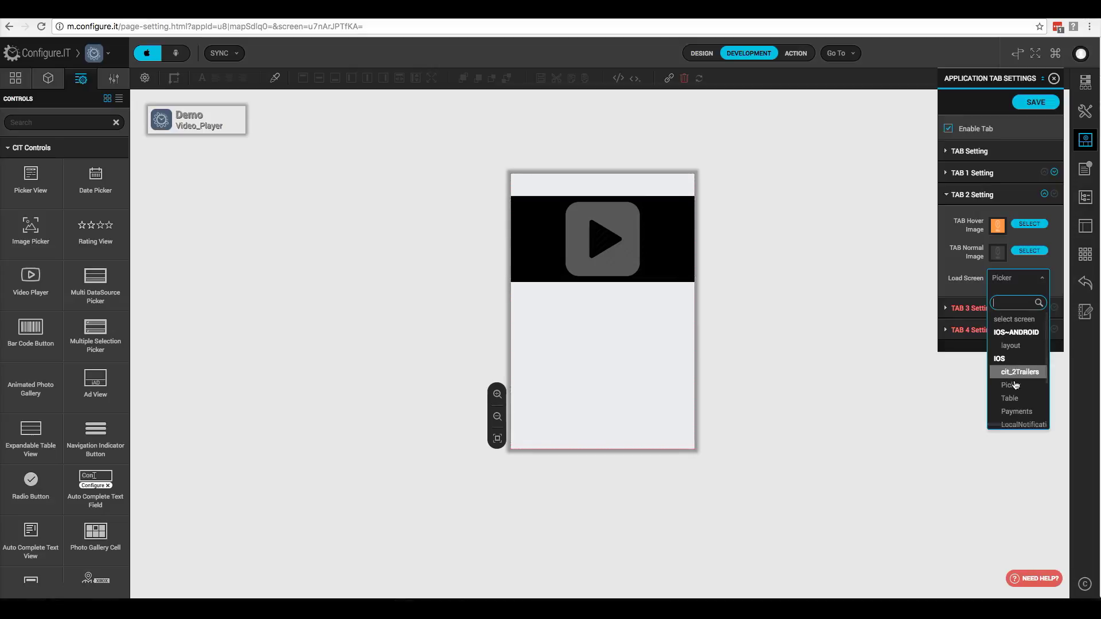
click(1014, 385)
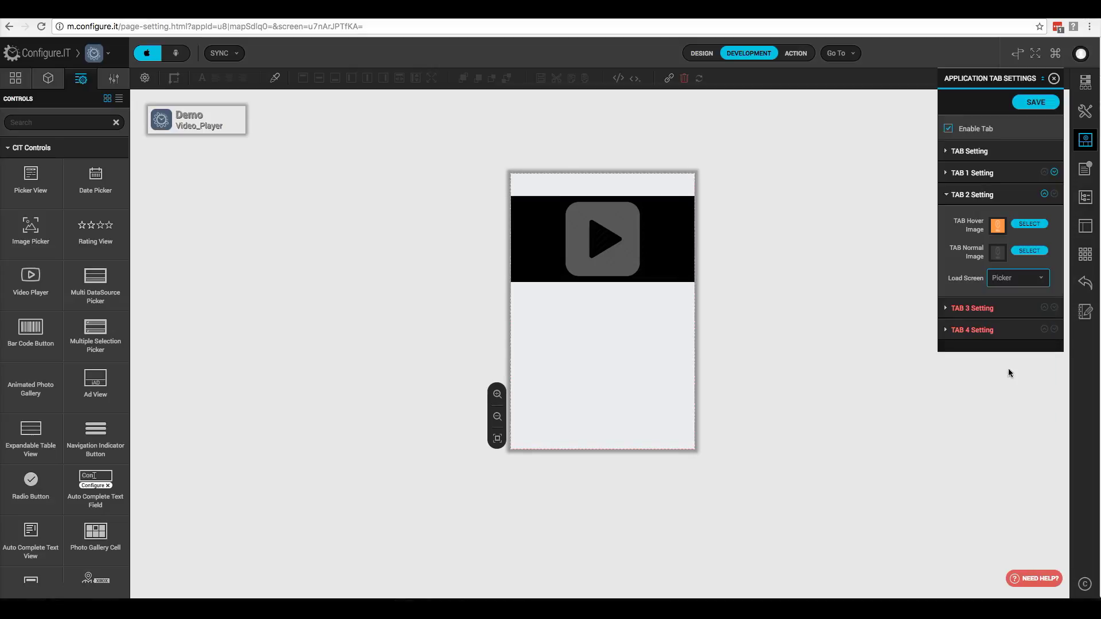
Configure TAB 3 with img_kids_h.png as hover image, the plain Kids icon as normal image, and Table as load screen
click(981, 311)
click(1027, 246)
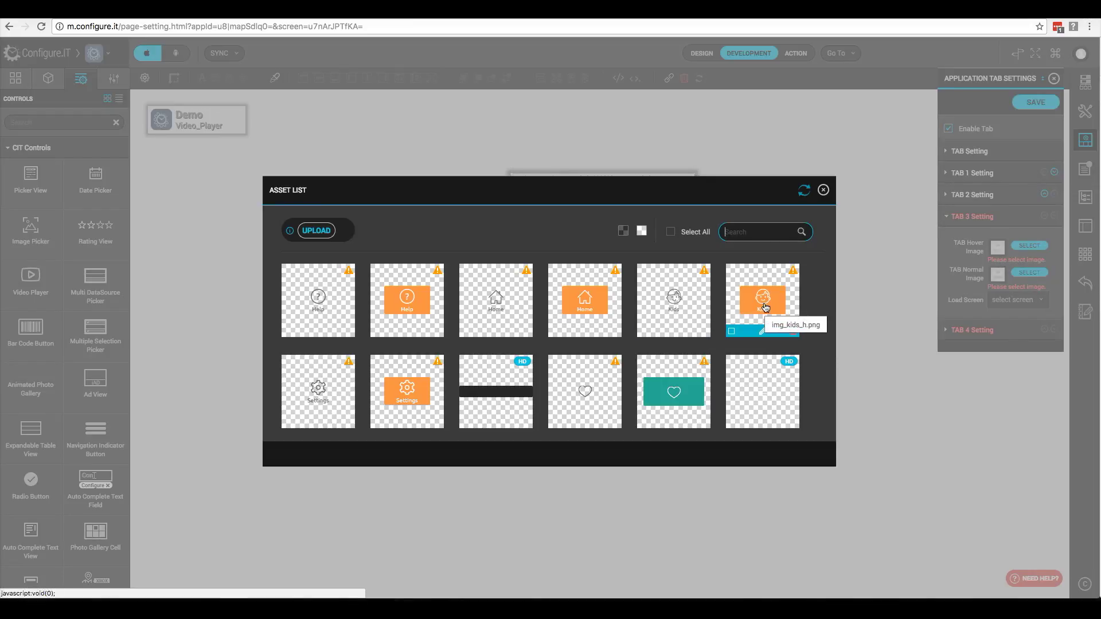
click(767, 304)
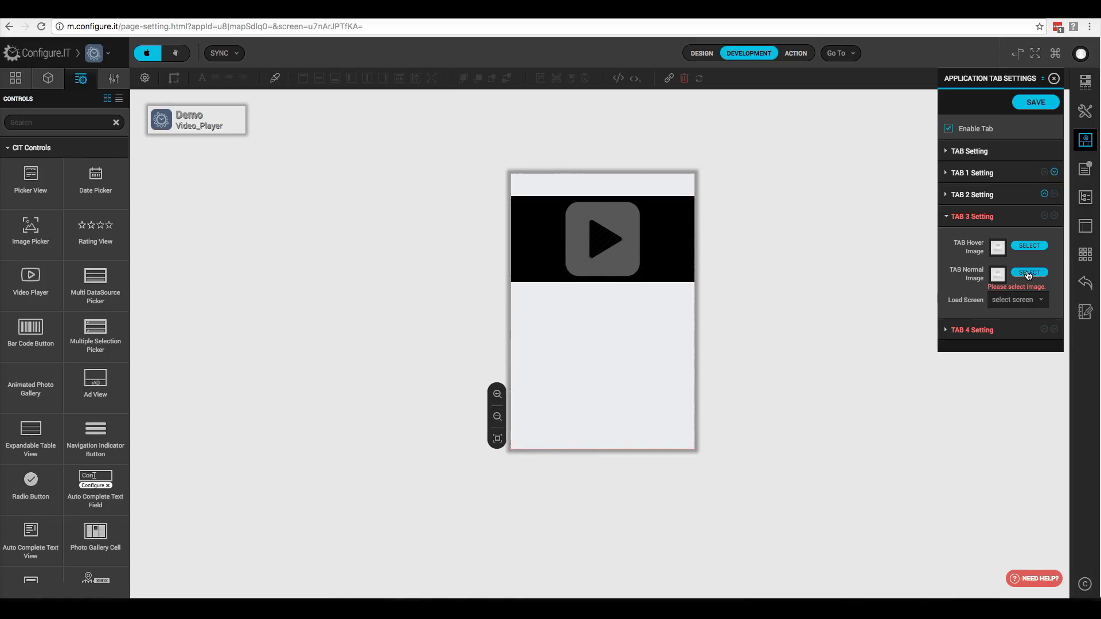
click(1028, 273)
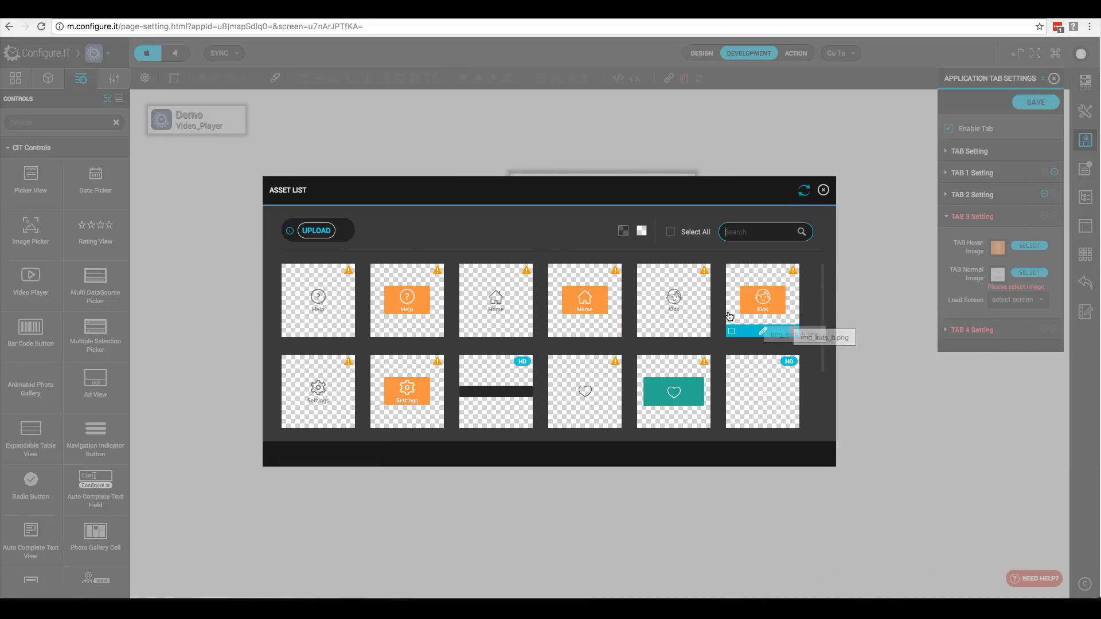
click(859, 306)
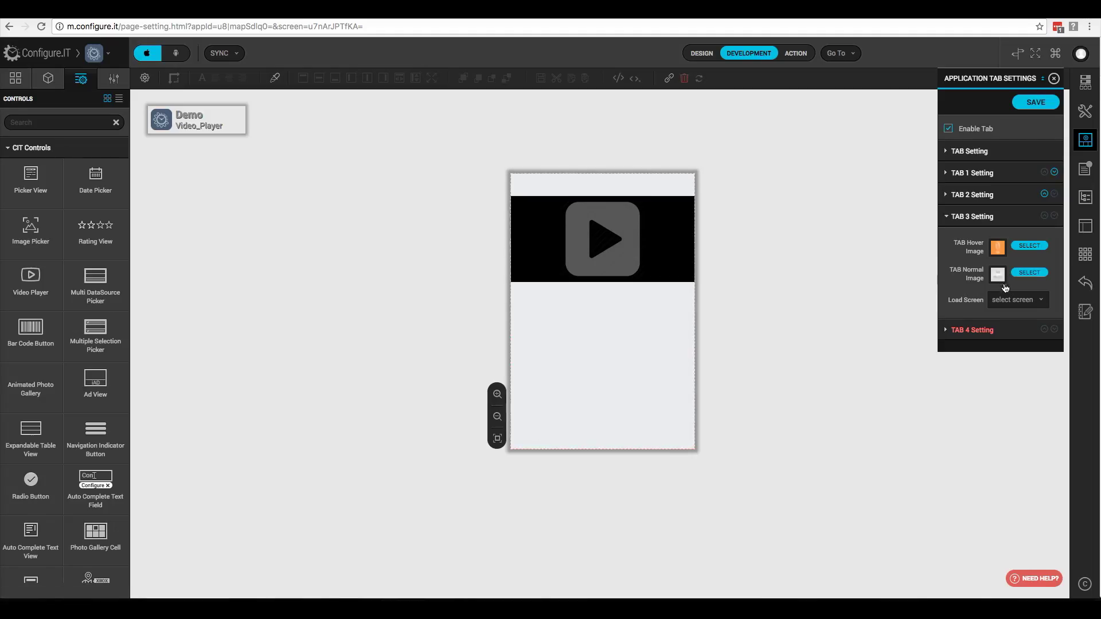
click(1010, 303)
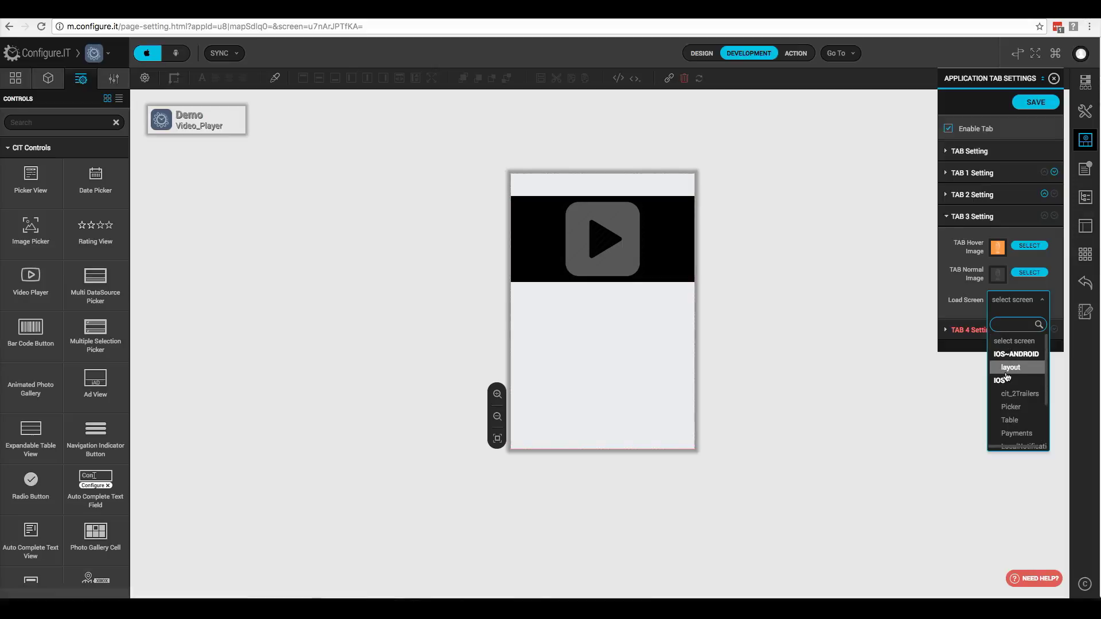
click(1018, 421)
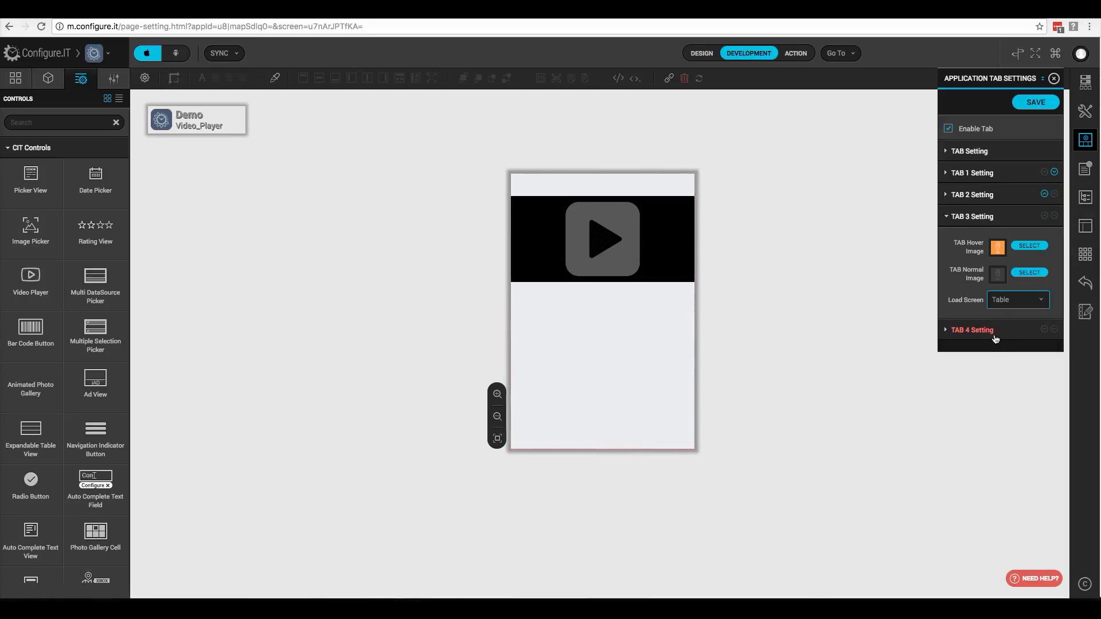
Configure TAB 4 with the orange Settings hover image, plain Settings normal image and Payments load screen, and save the application tab settings
click(981, 330)
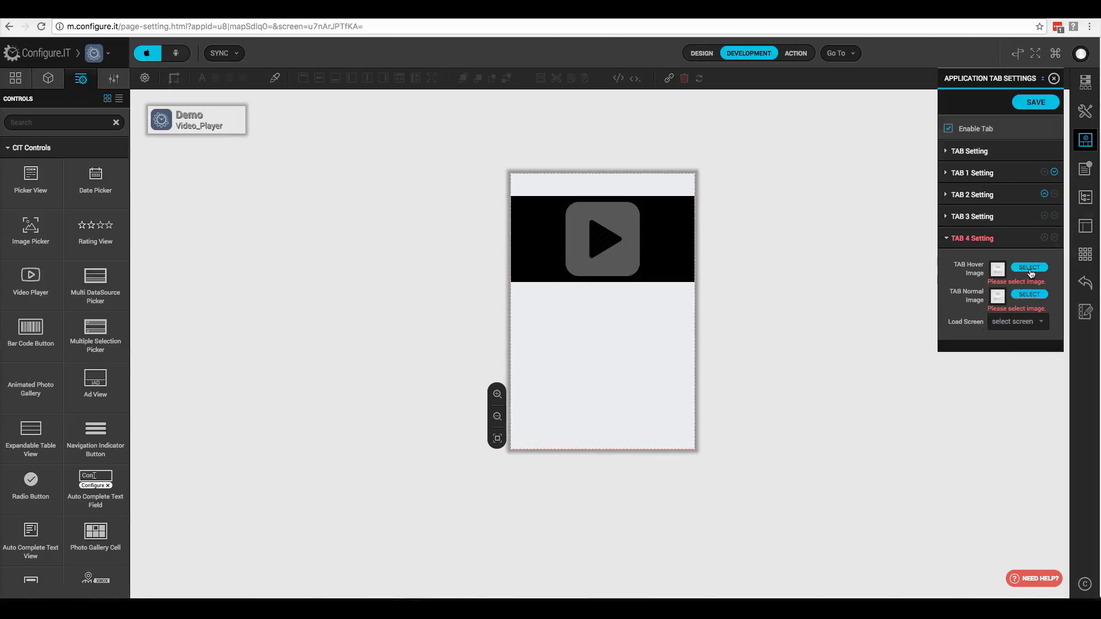
click(1029, 269)
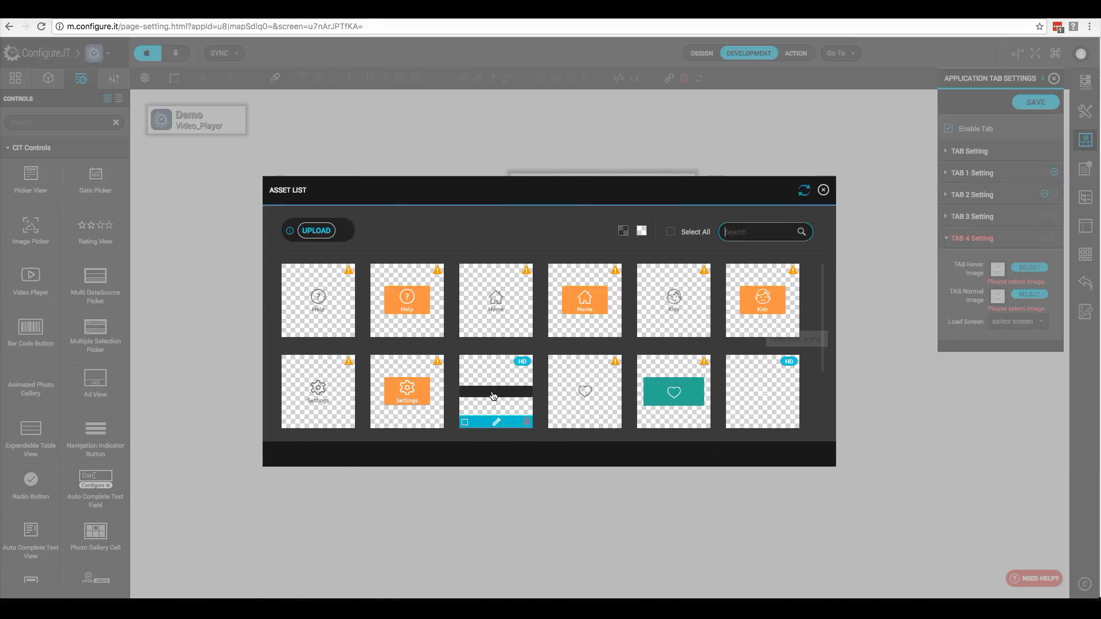
click(402, 393)
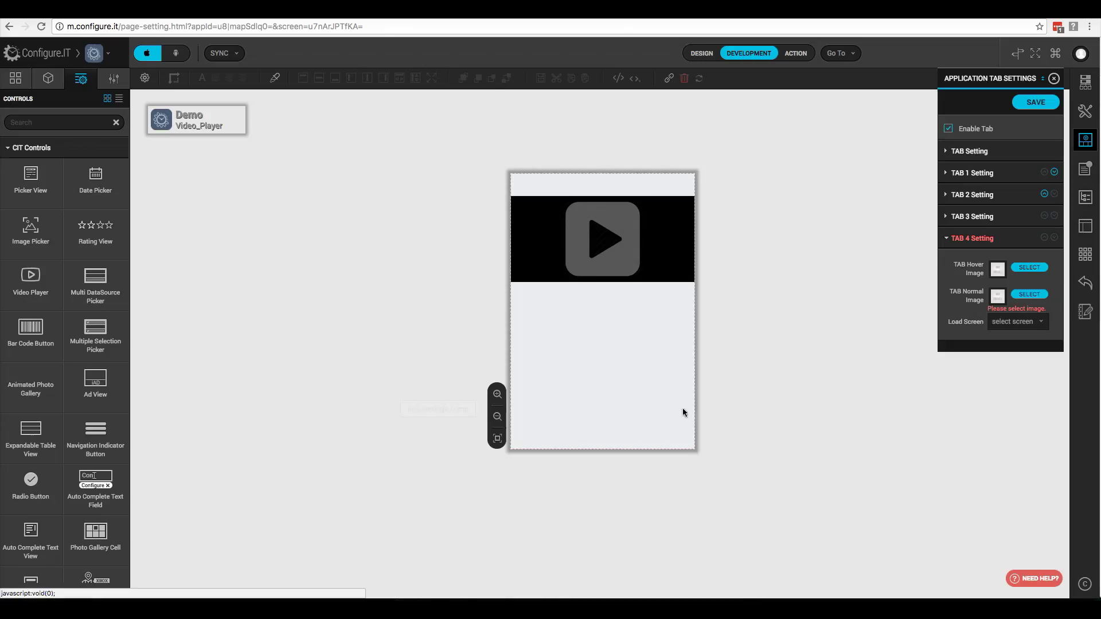
click(1029, 295)
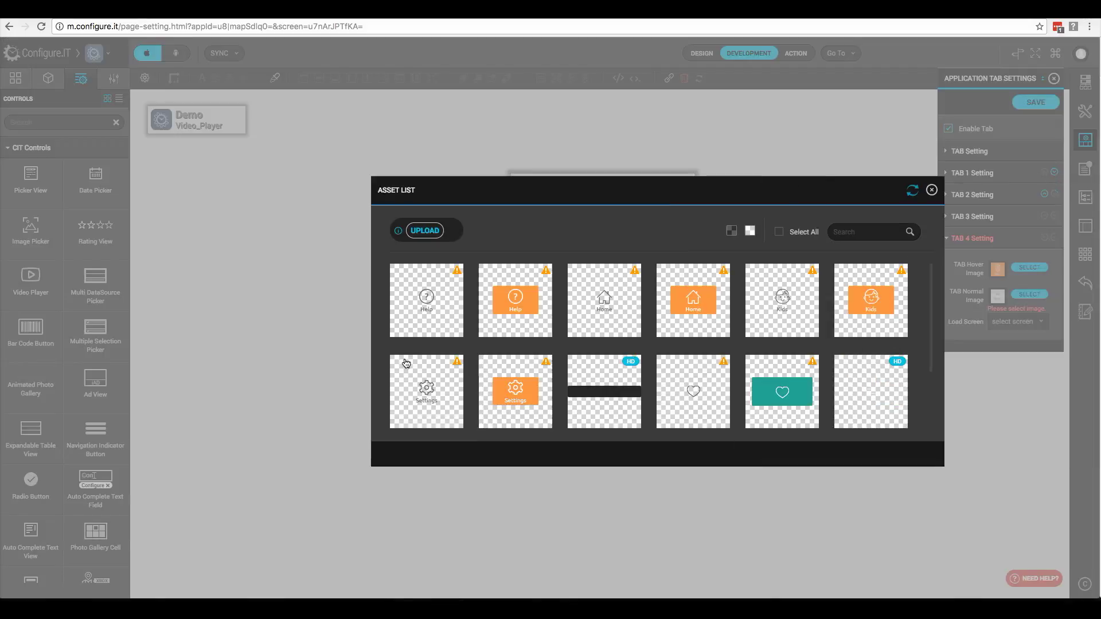
click(302, 390)
click(1015, 322)
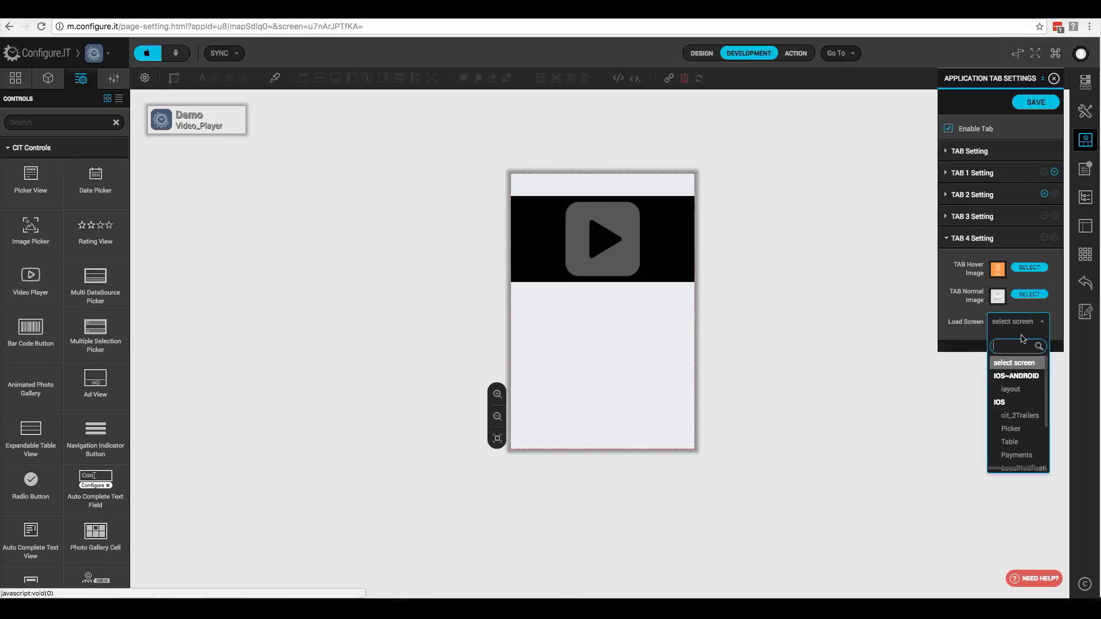
click(1021, 457)
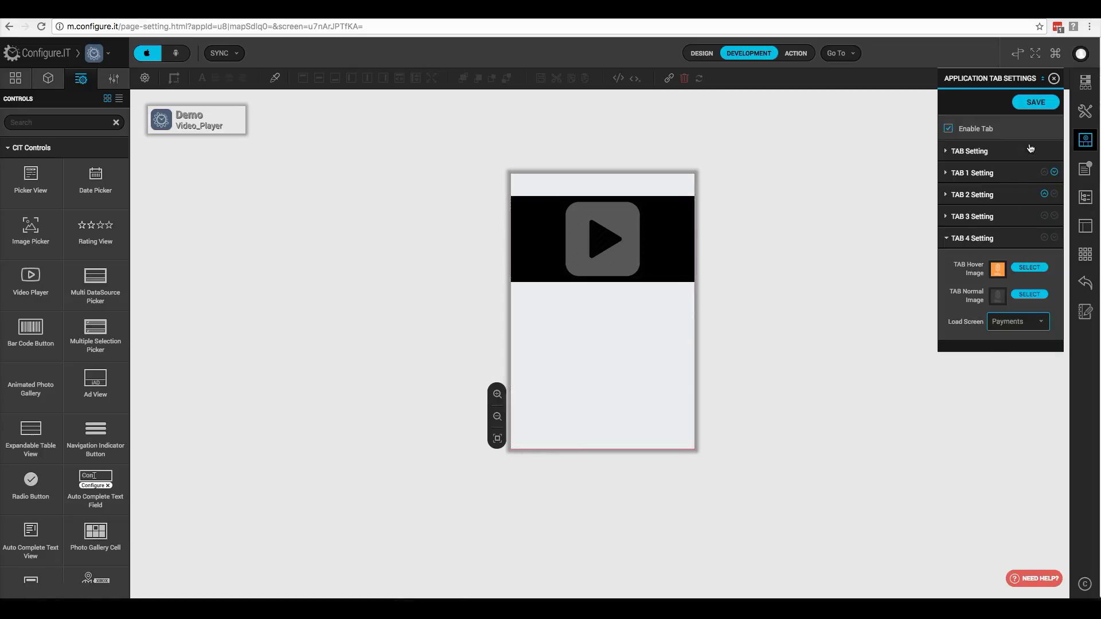
click(1034, 103)
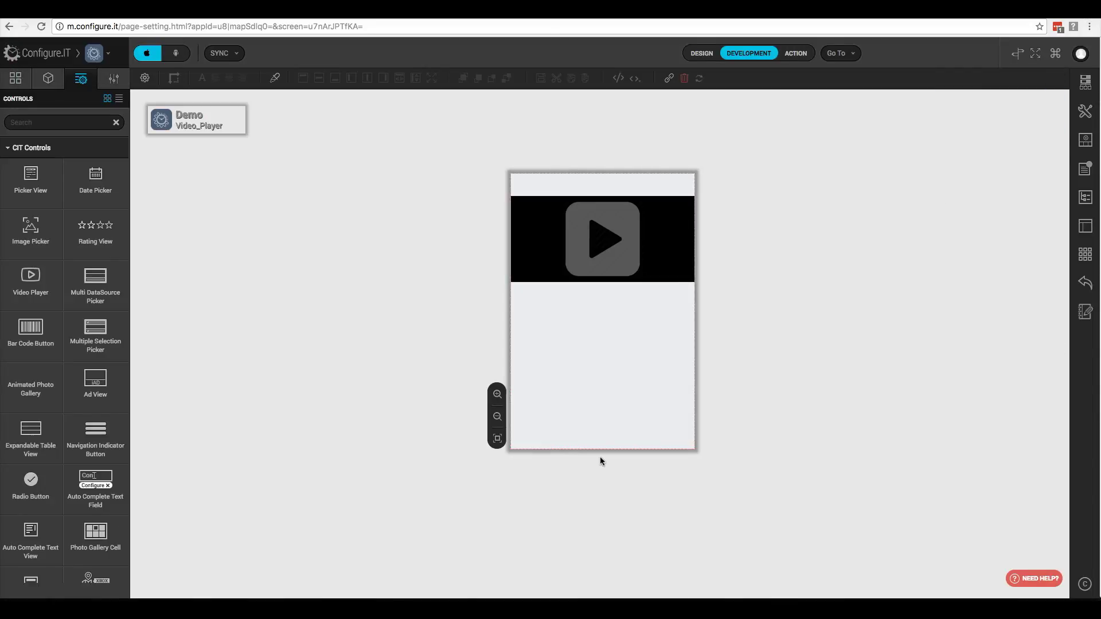
Find the MAIN_VIEW properties matching "tab" and enable Tab Hosting on the Video_Player screen
click(627, 441)
click(48, 78)
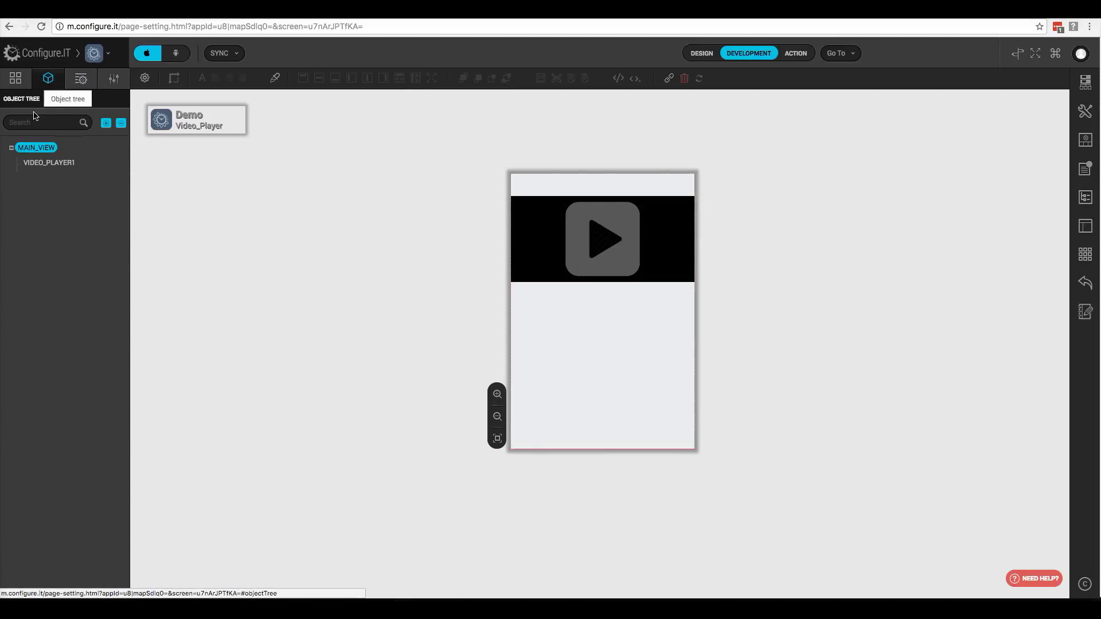
click(40, 152)
text(tab)
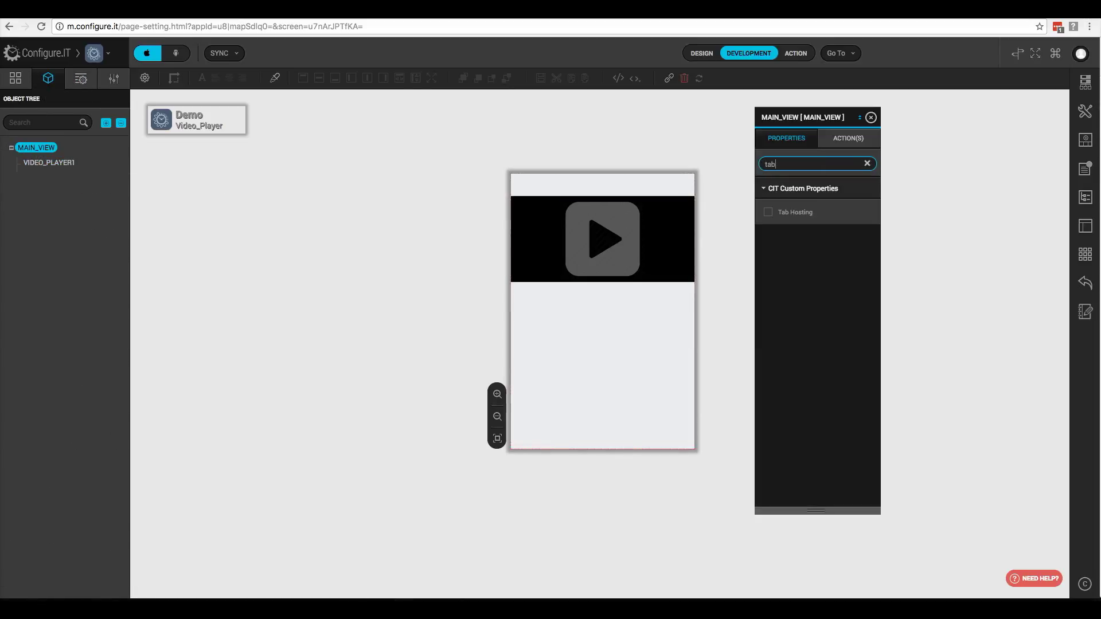
click(768, 213)
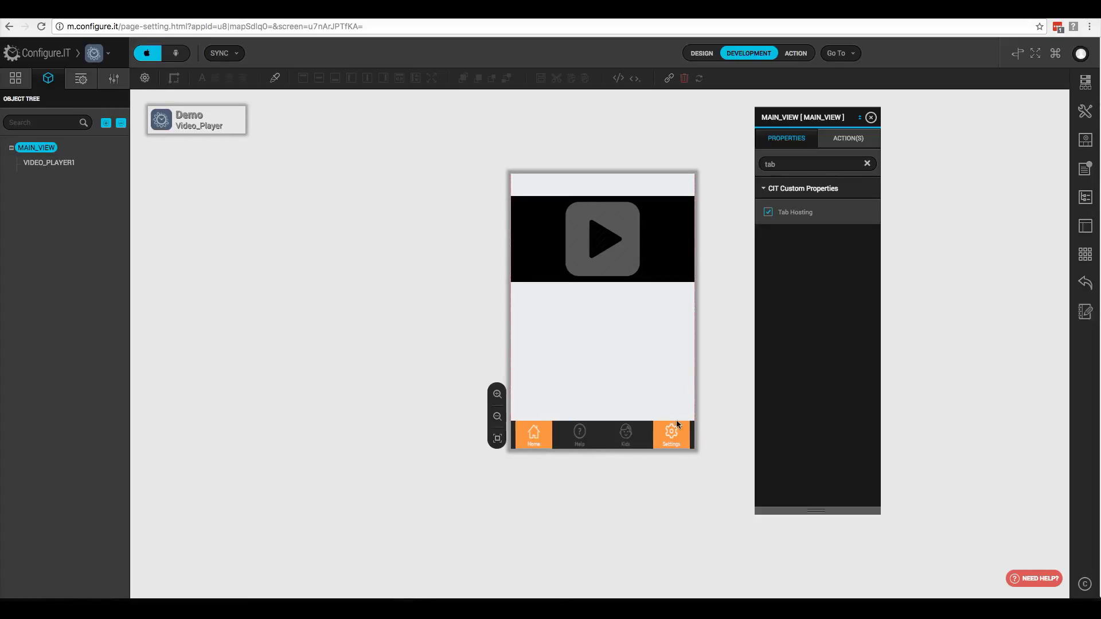
Turn Tab Hosting off and back on for MAIN_VIEW to compare the screen with and without the tab bar
click(767, 212)
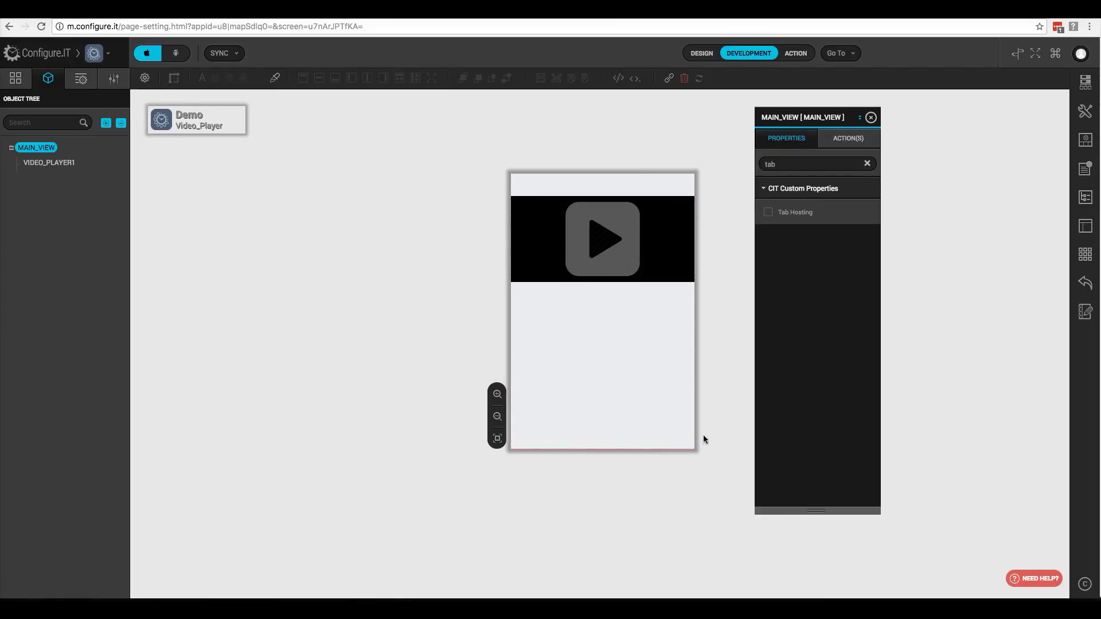
click(768, 213)
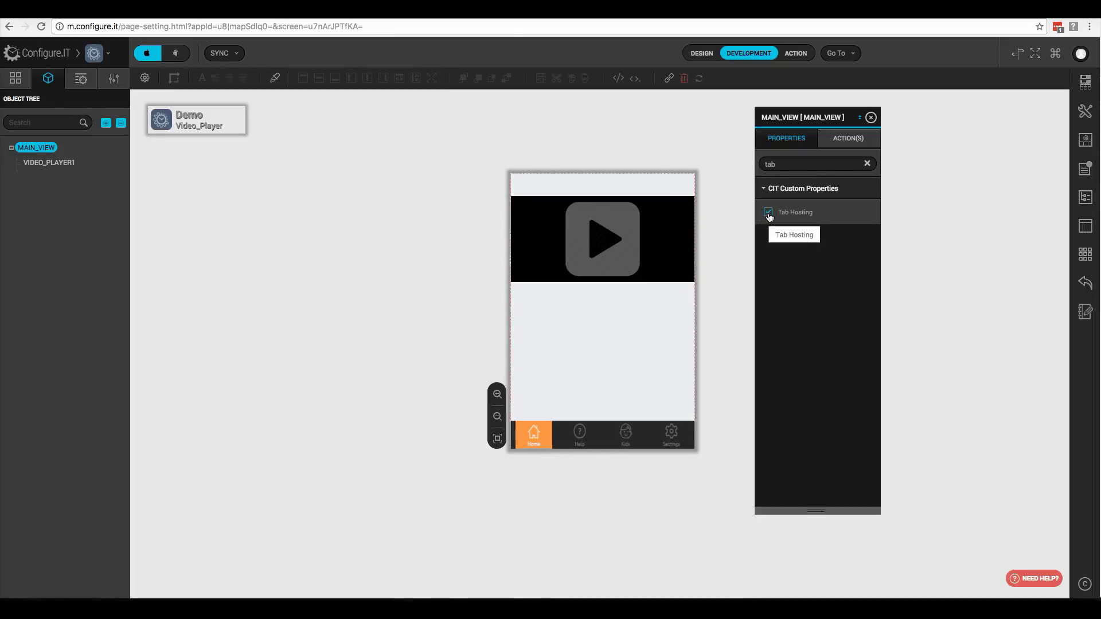
Set the app's default page to Tab Bar in the miscellaneous settings and save the change
click(678, 326)
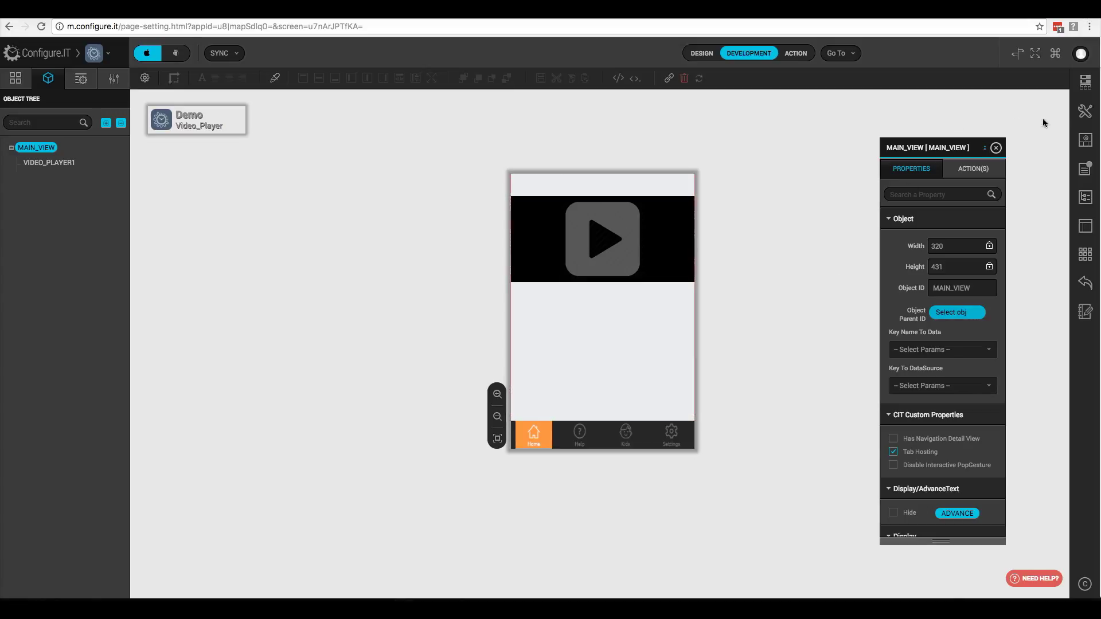
click(1083, 114)
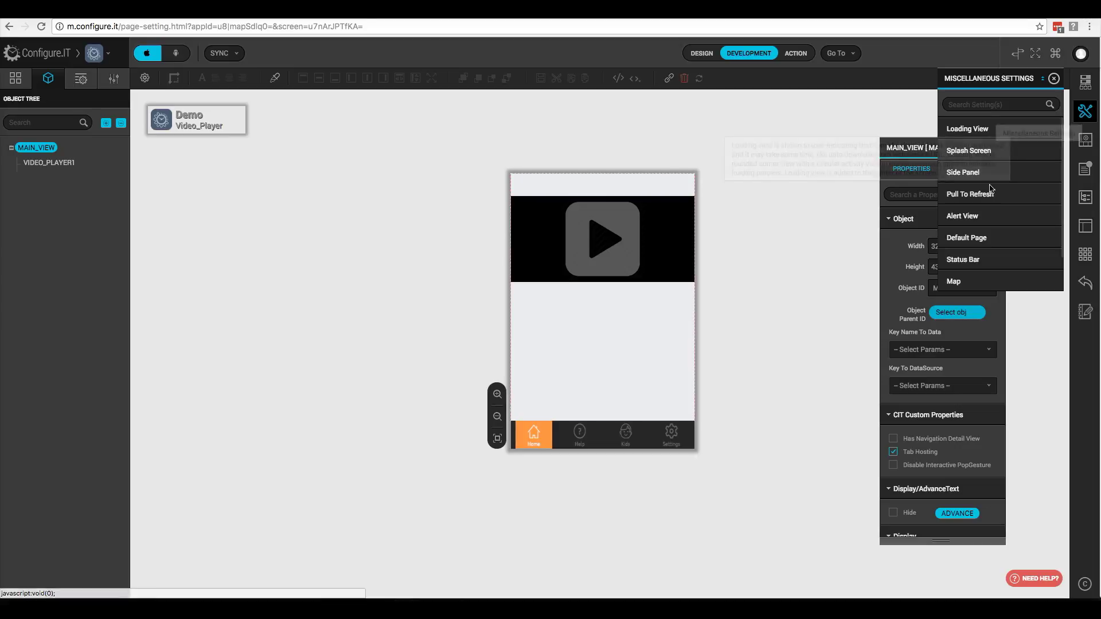
click(973, 238)
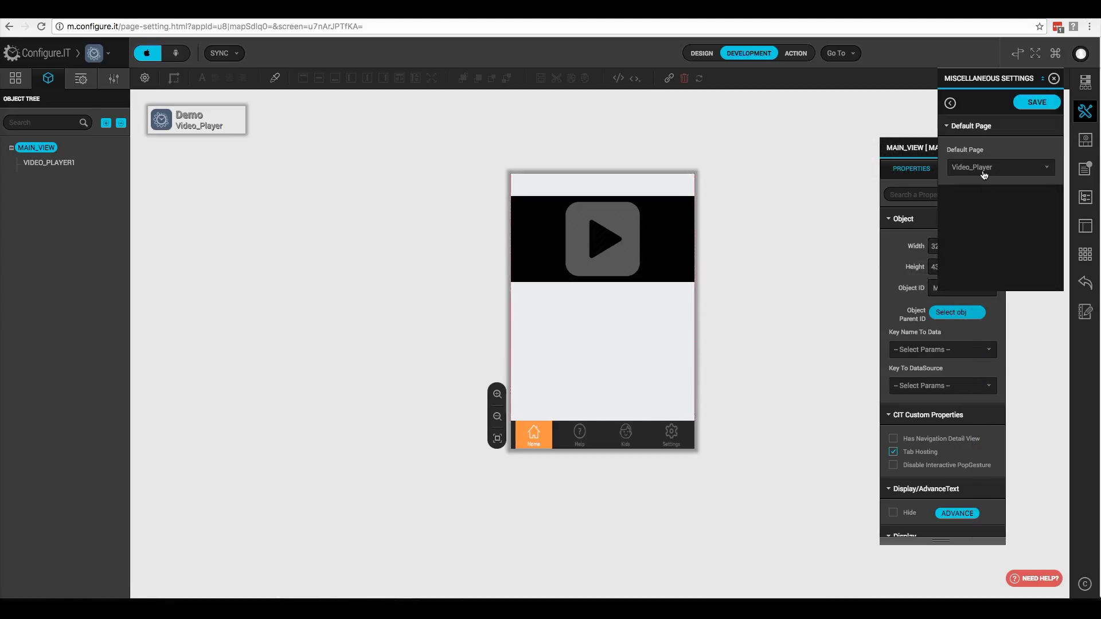
click(981, 168)
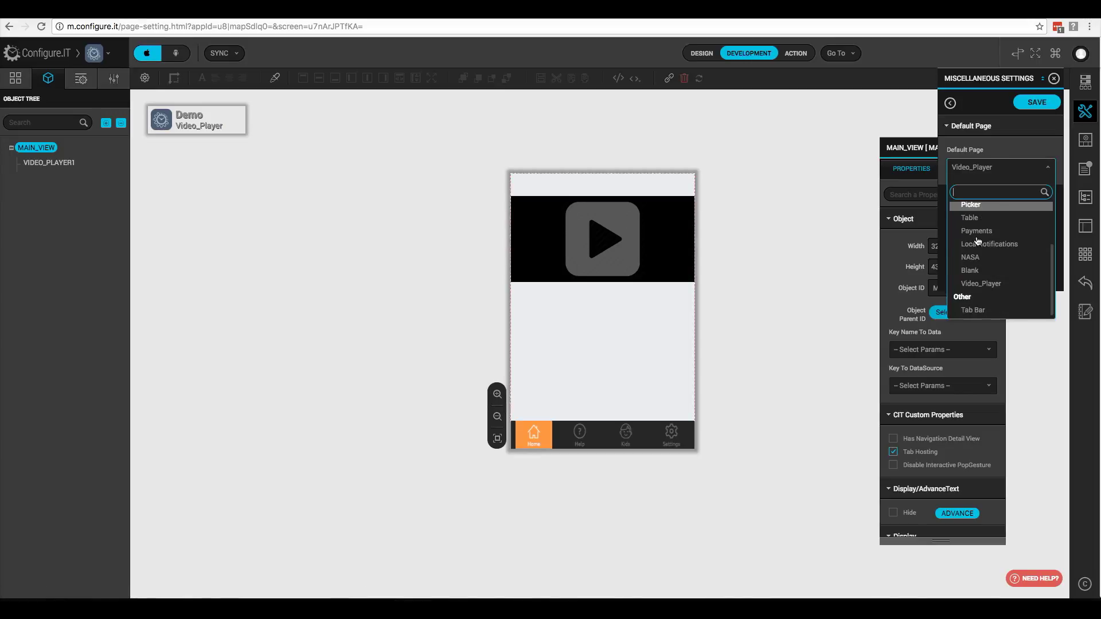
click(973, 310)
click(1036, 103)
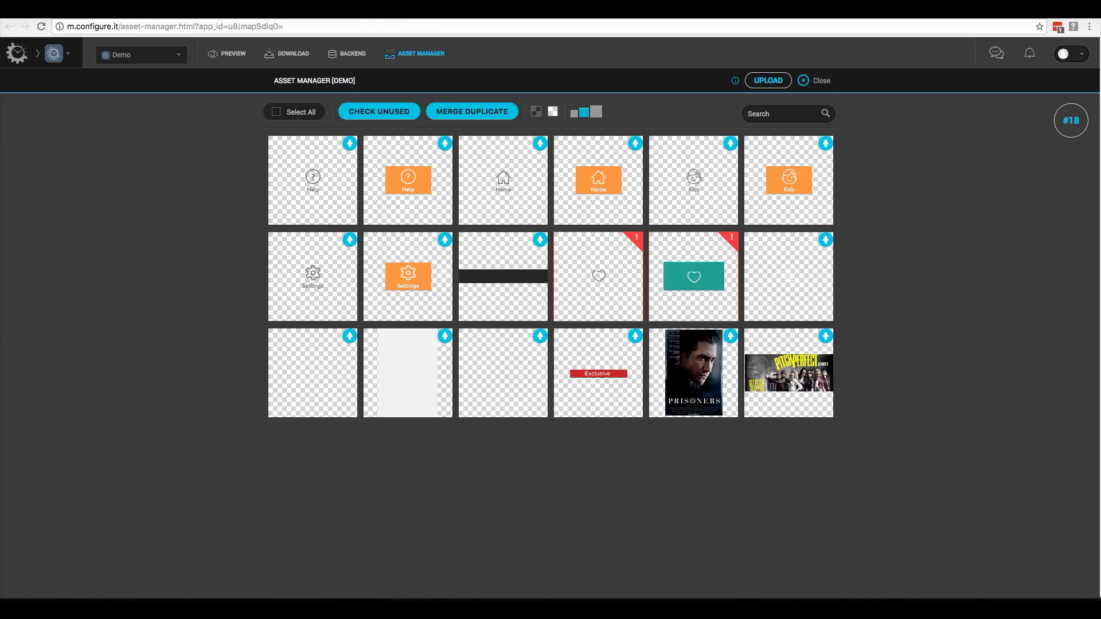
Examine the iOS and Android resolution variants of img_help_h.png in the Asset Manager, including their names and pixel sizes
click(444, 145)
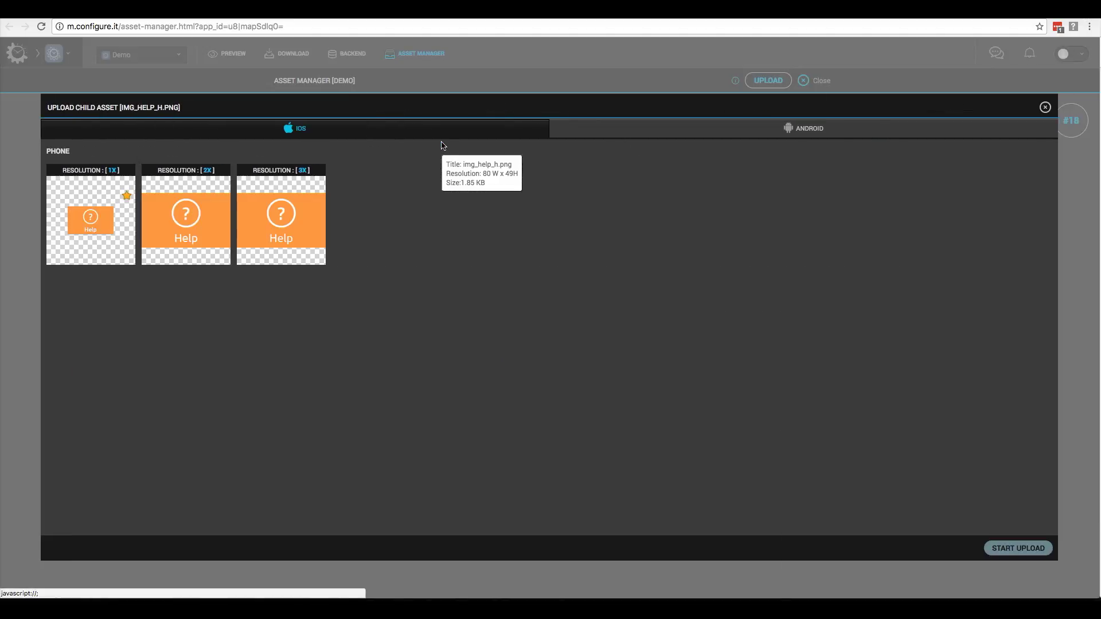
mouse_move(90, 230)
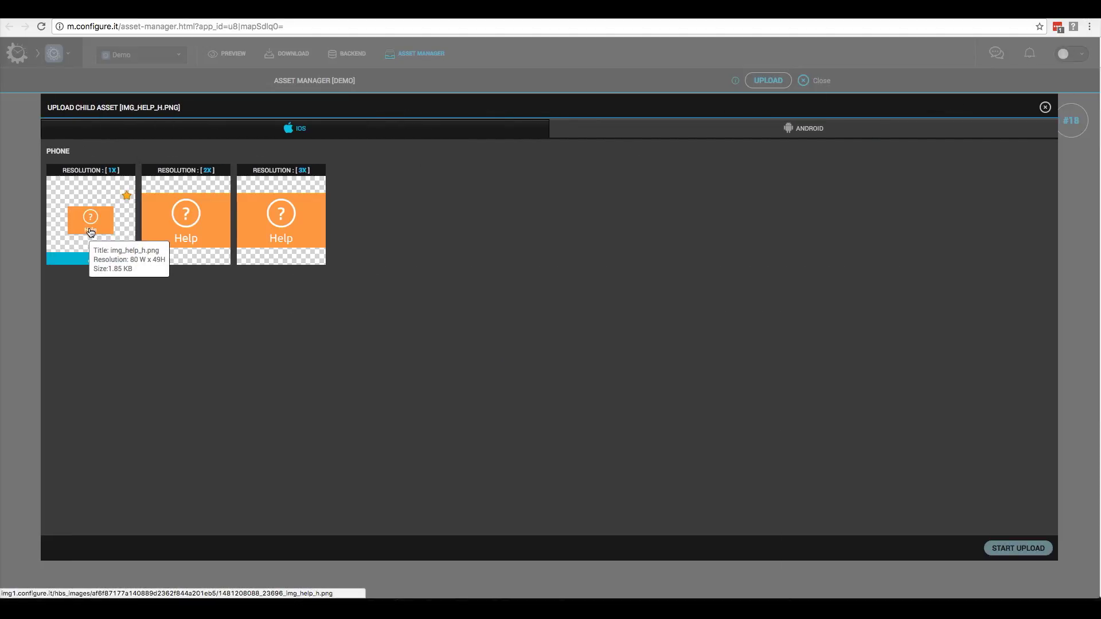
mouse_move(179, 232)
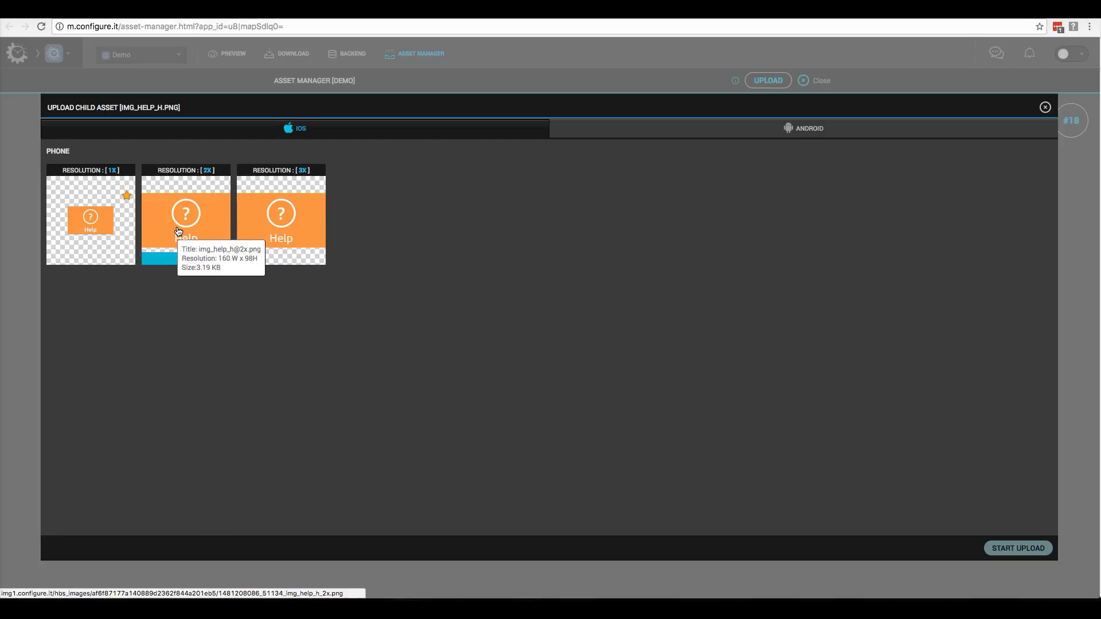
mouse_move(277, 223)
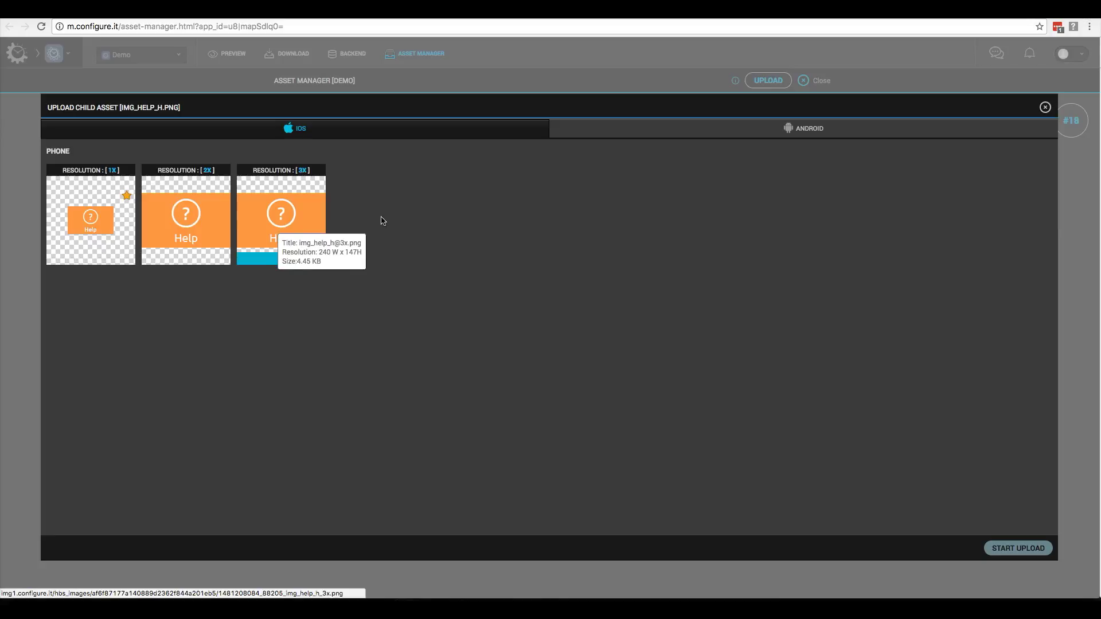
click(710, 132)
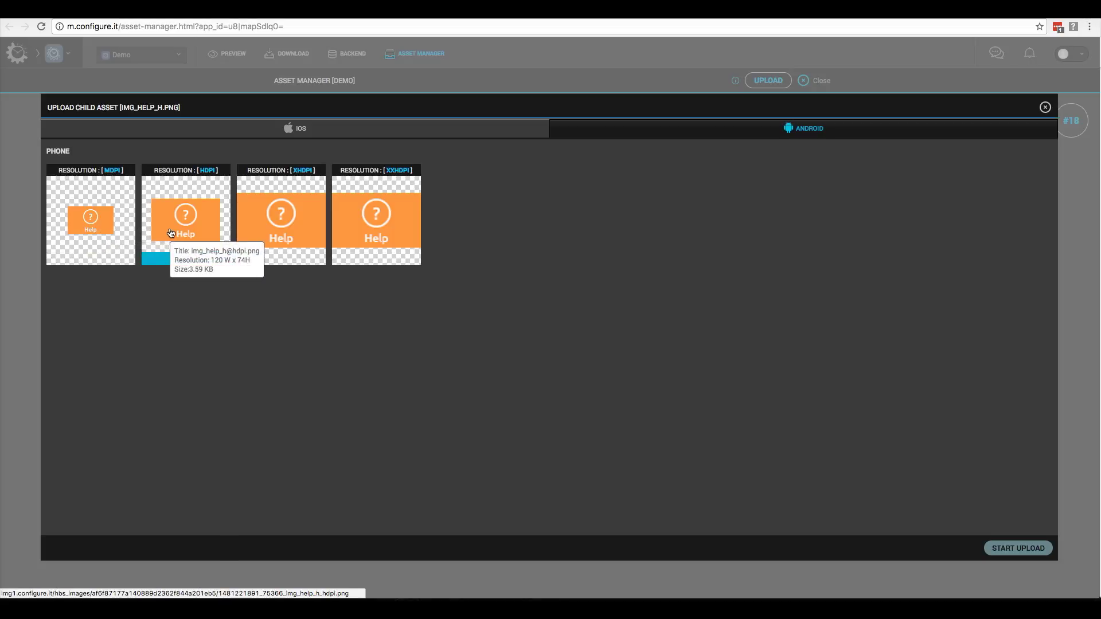
mouse_move(256, 235)
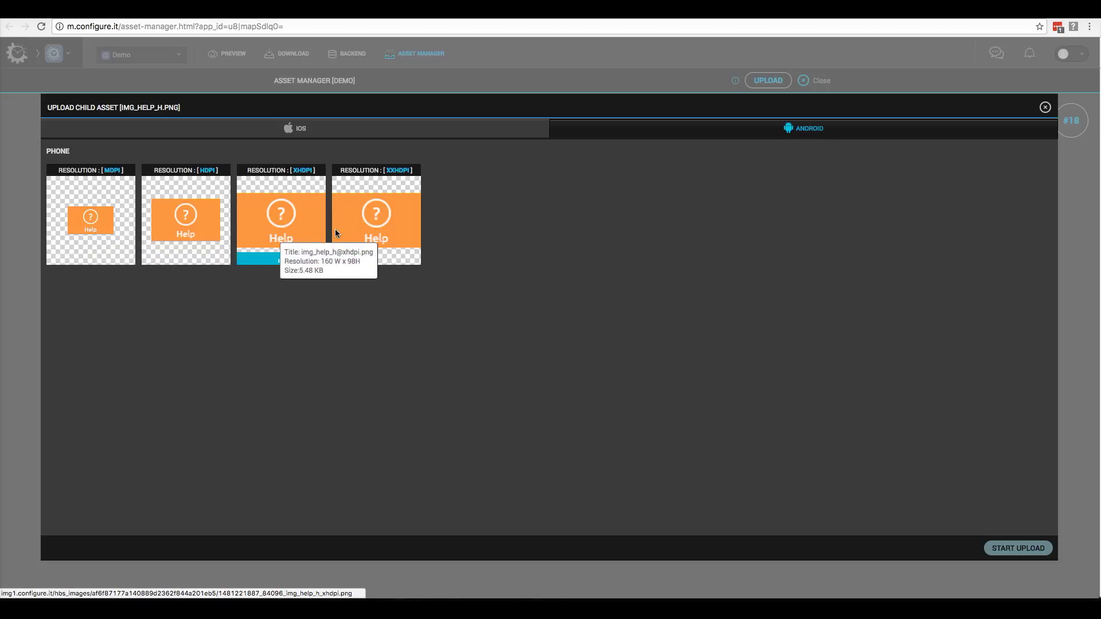
mouse_move(361, 230)
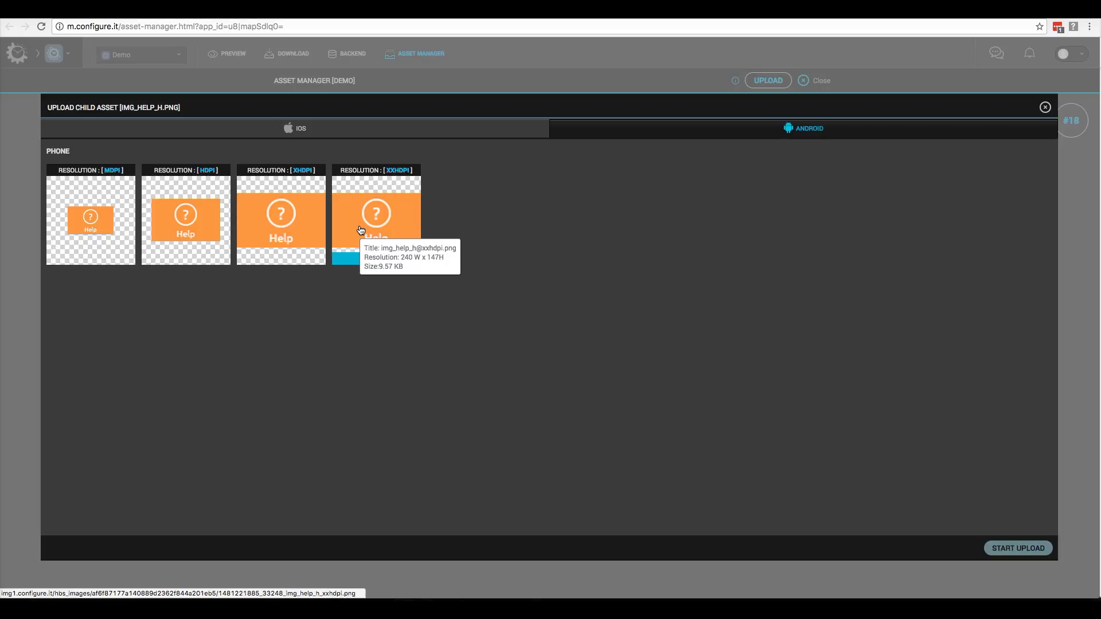
click(1044, 107)
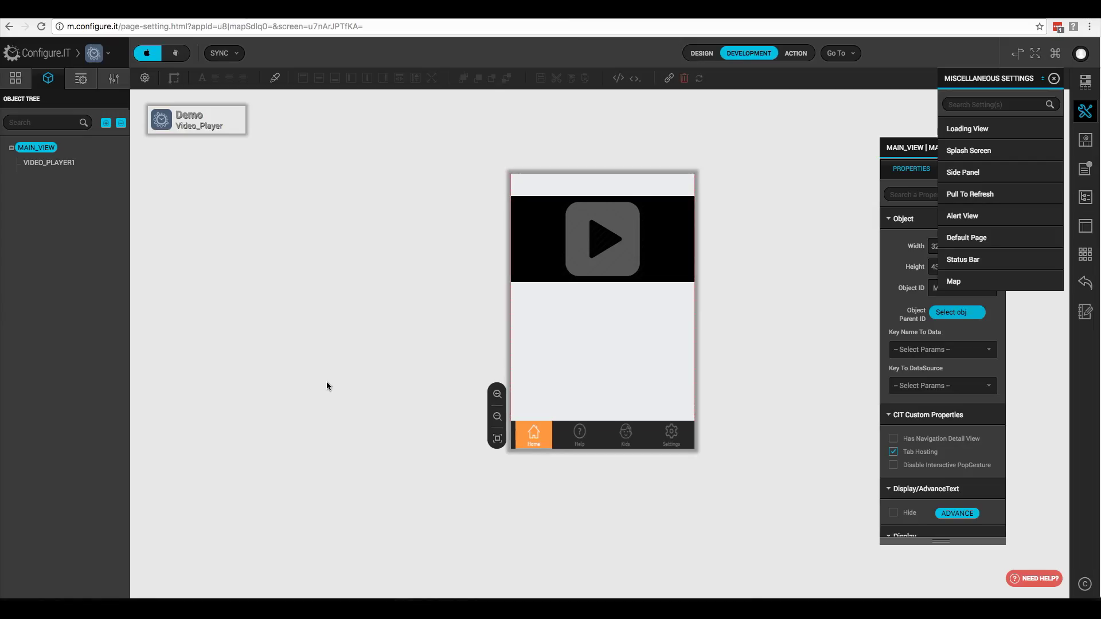
Find the native Button control by searching "button" and place one below the video player on the Video_Player screen
click(1053, 78)
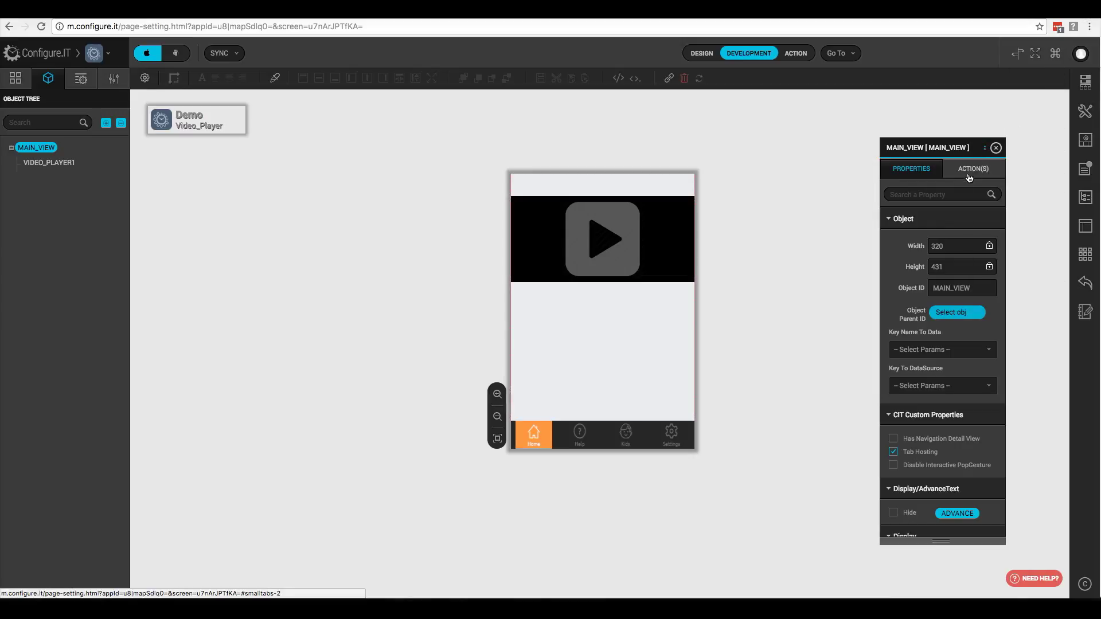
click(80, 78)
text(button)
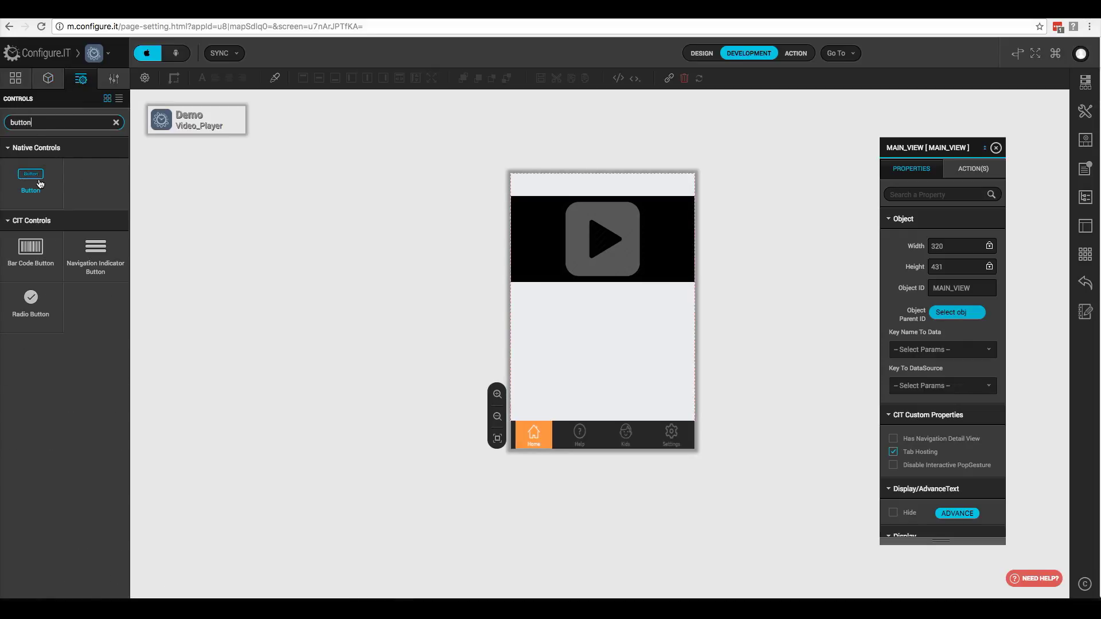
drag(30, 178, 577, 319)
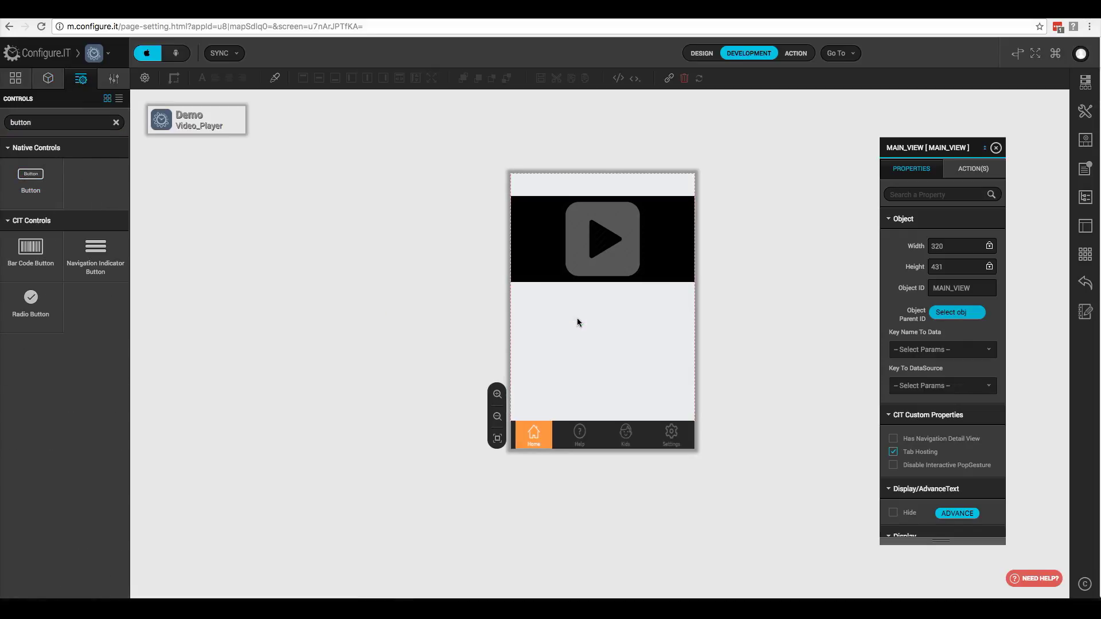
Assign the Change Tabbar Properties action to the new button's Click event
click(972, 170)
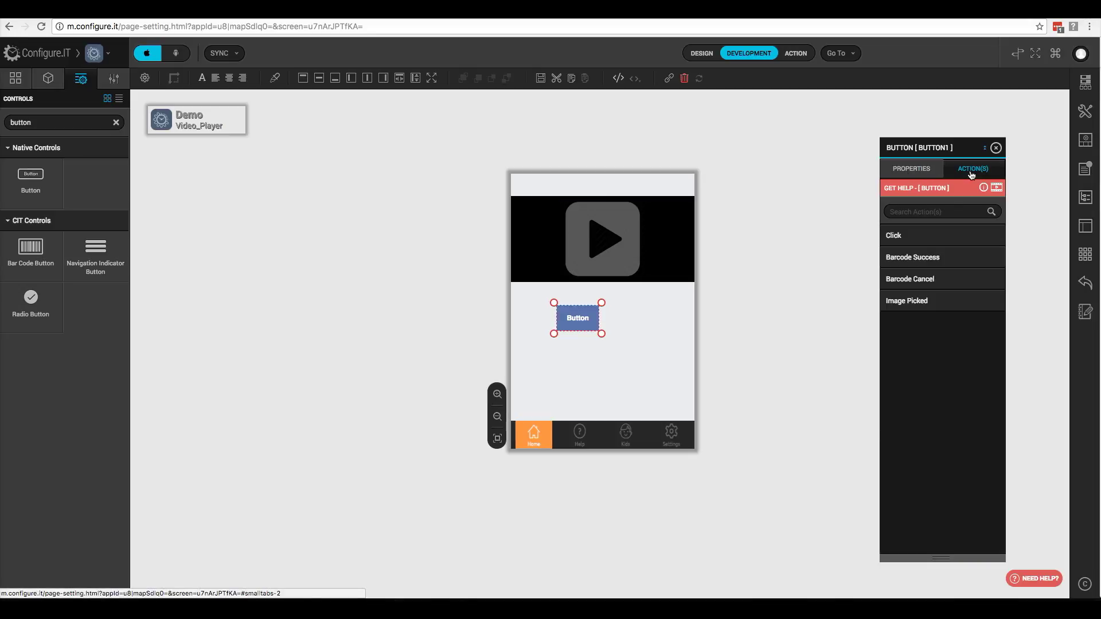
click(901, 236)
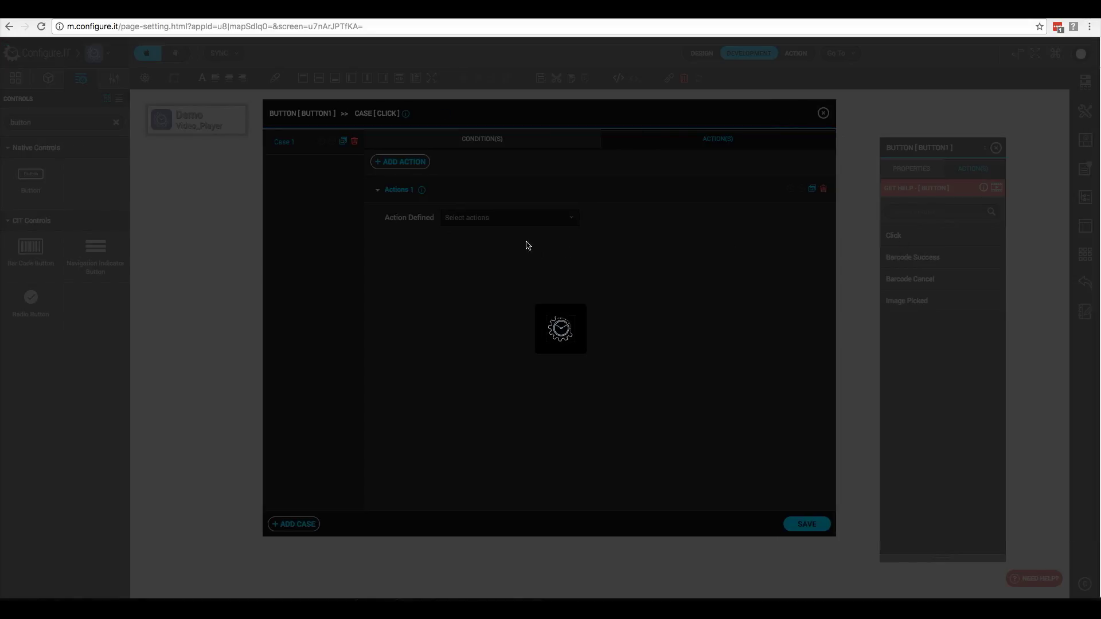
click(509, 225)
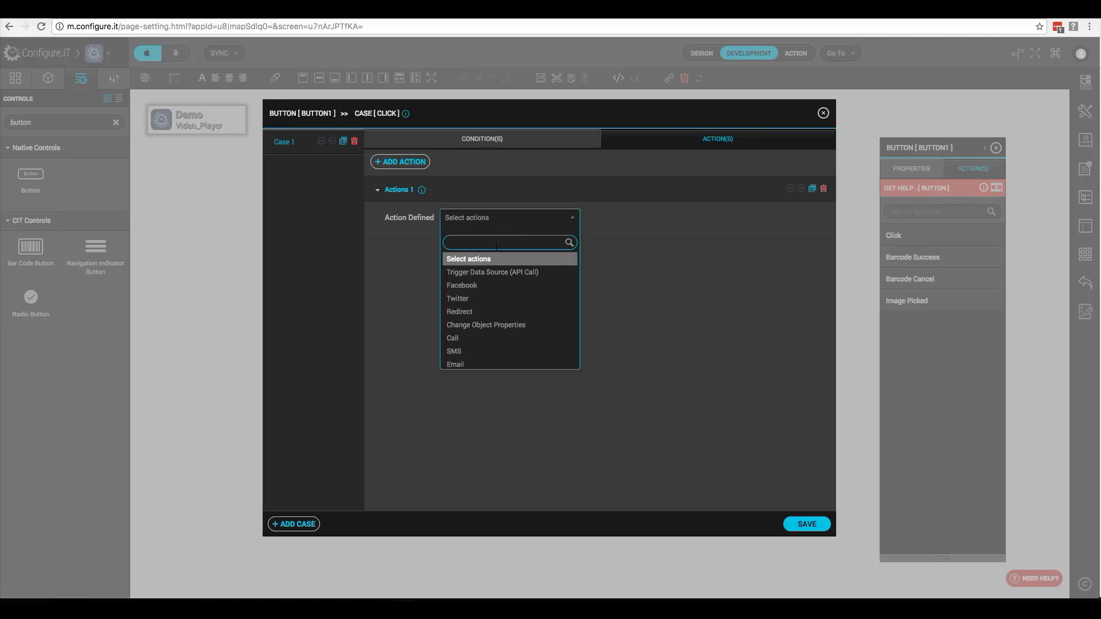
text(tab)
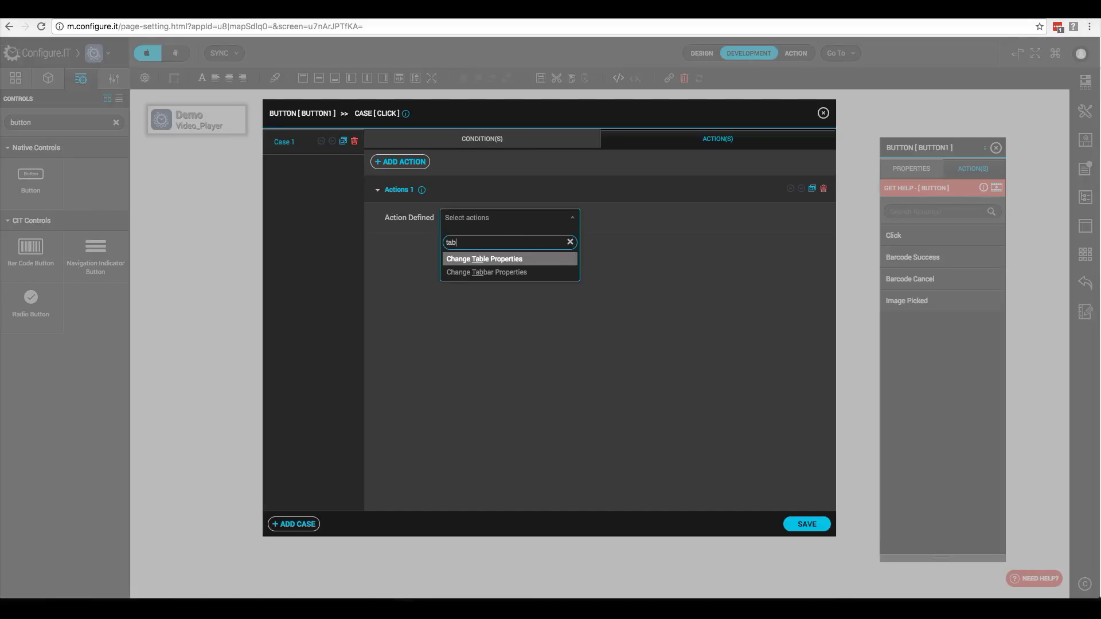
click(492, 273)
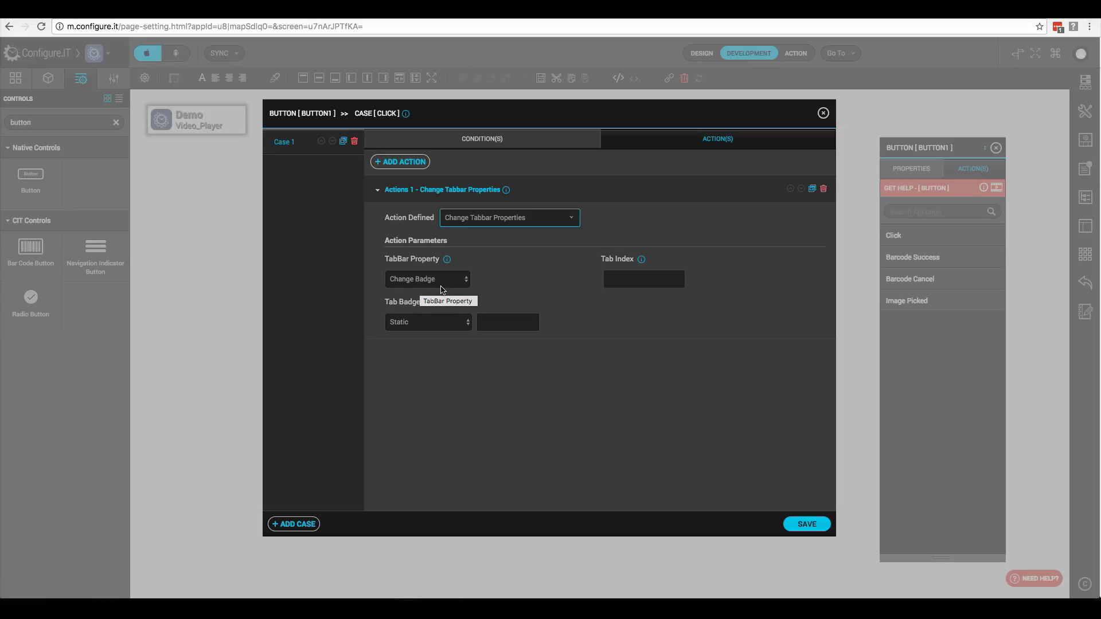
Set the Change Badge action to tab index 2 with a static badge count of 1, save it, and close the device preview
click(610, 279)
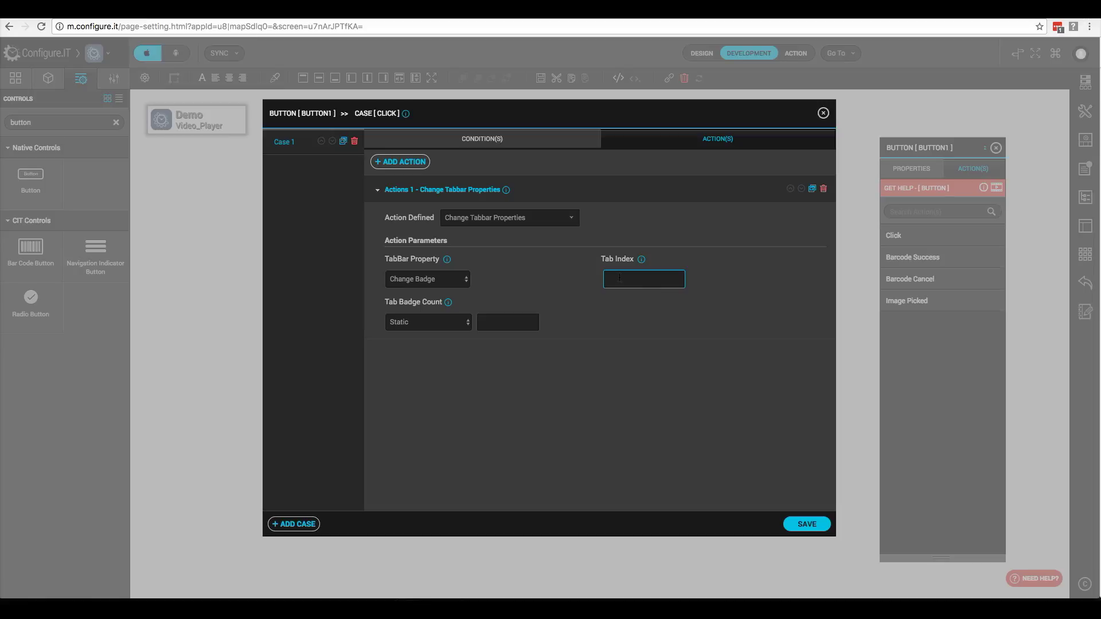
text(2)
click(500, 326)
text(1)
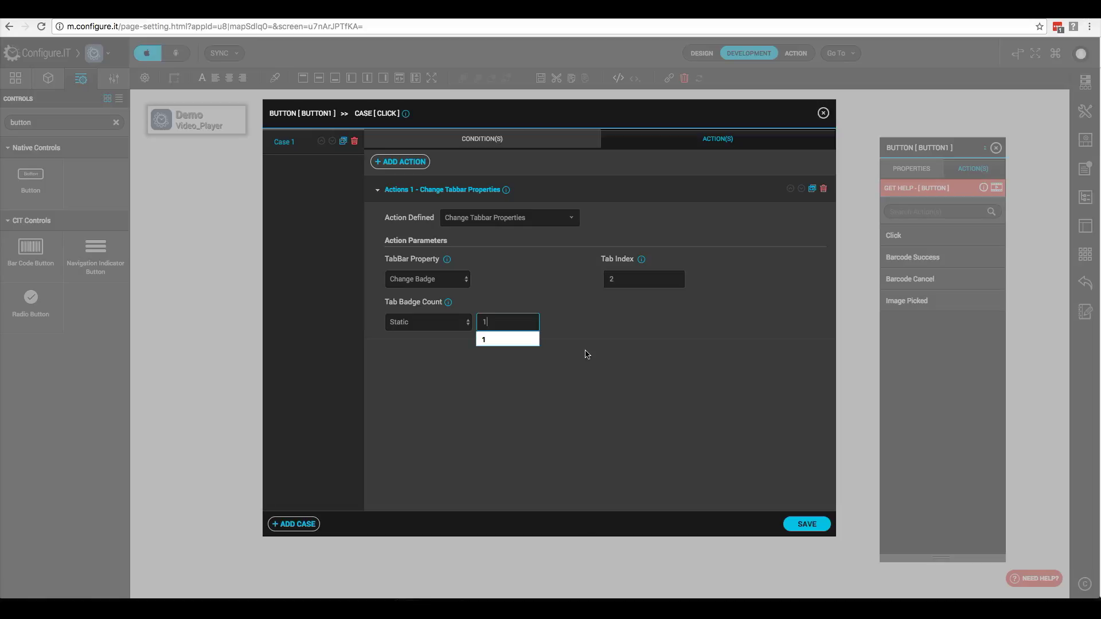
click(695, 457)
click(812, 530)
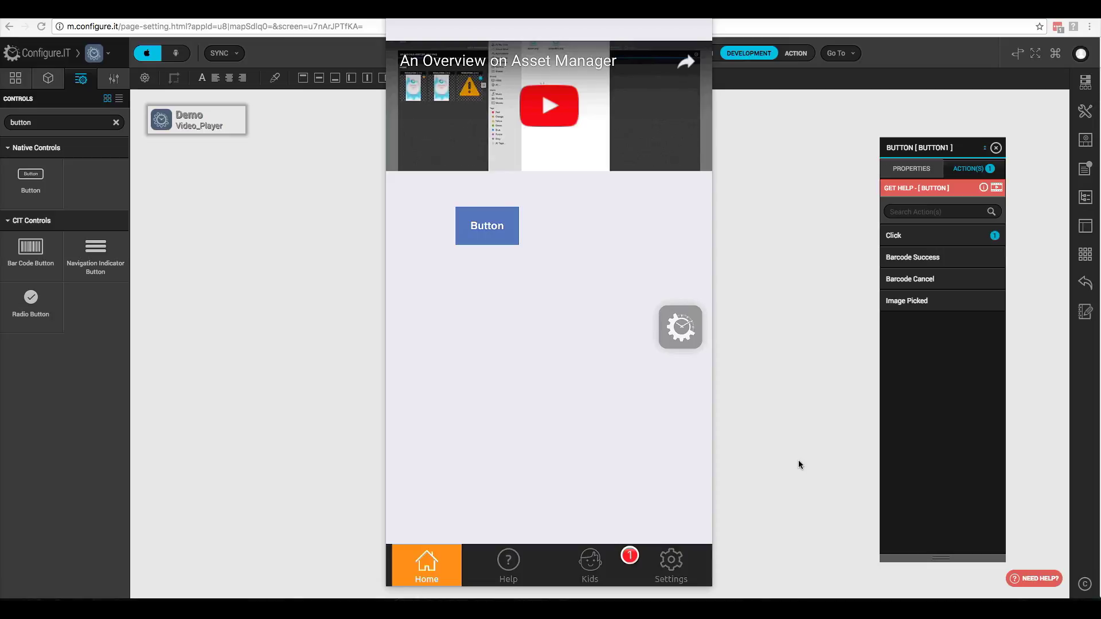
click(813, 431)
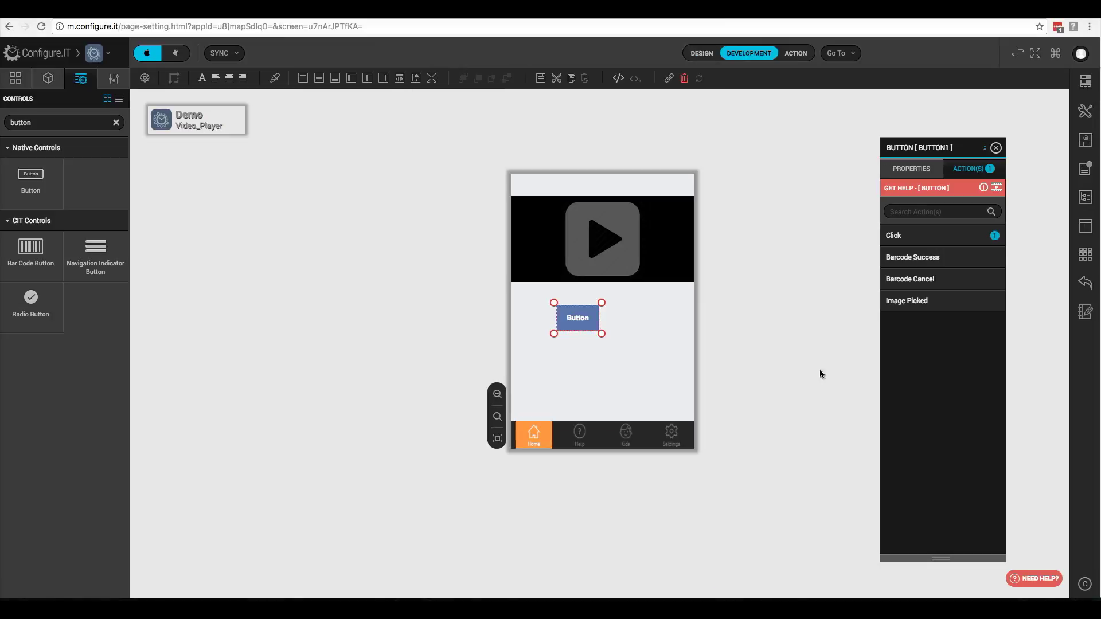
Switch the button's click action to the Change Index tab bar property, save it, and show the mirrored device in AirServer
click(926, 236)
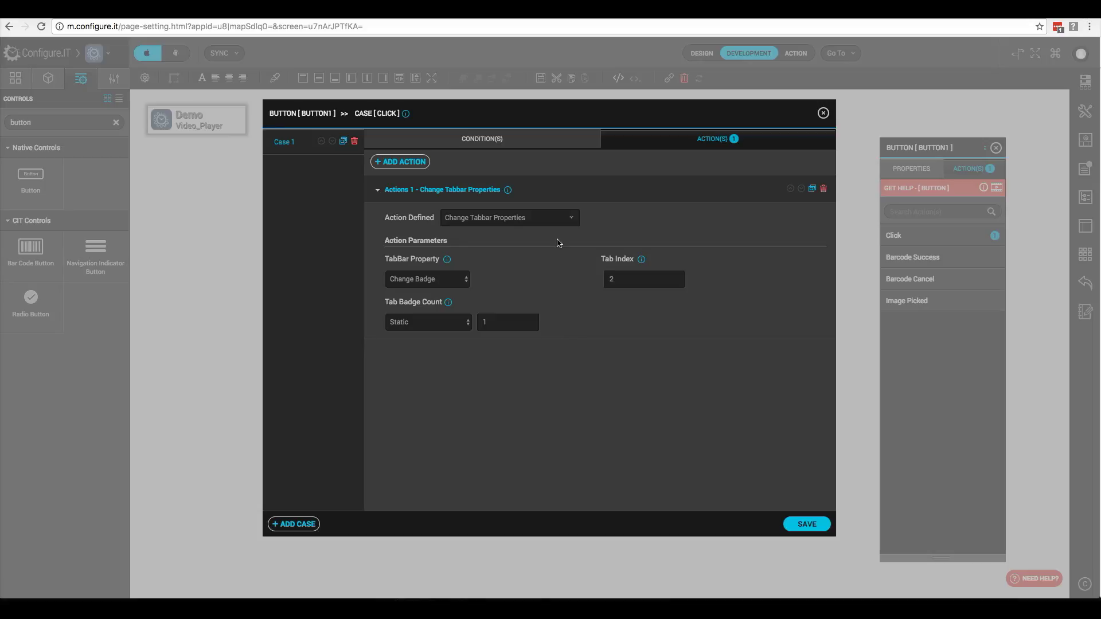
click(464, 280)
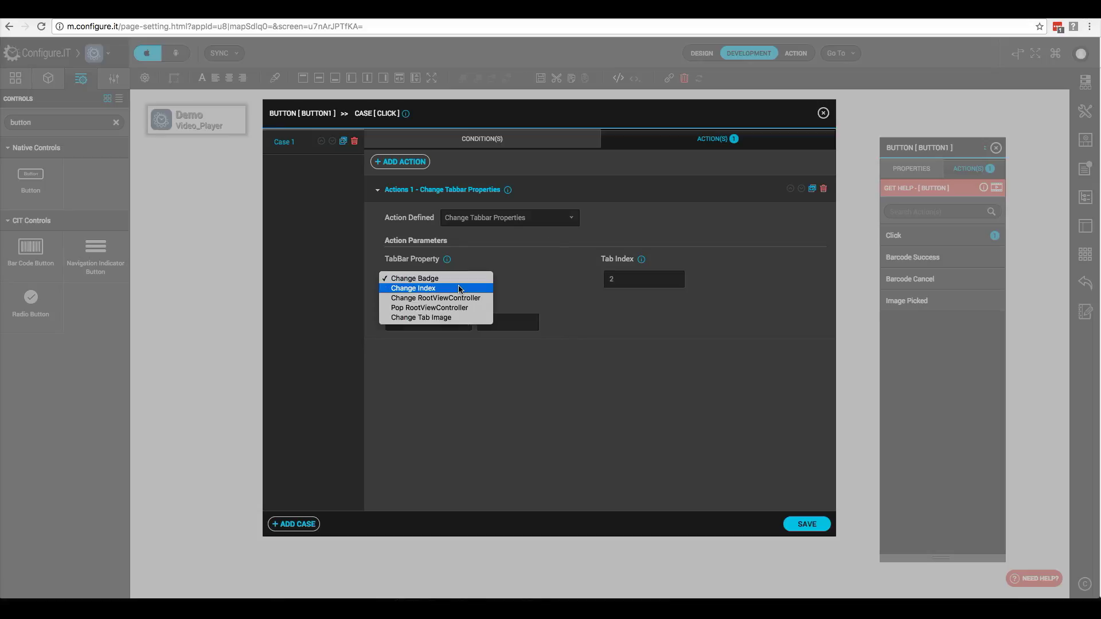
click(459, 289)
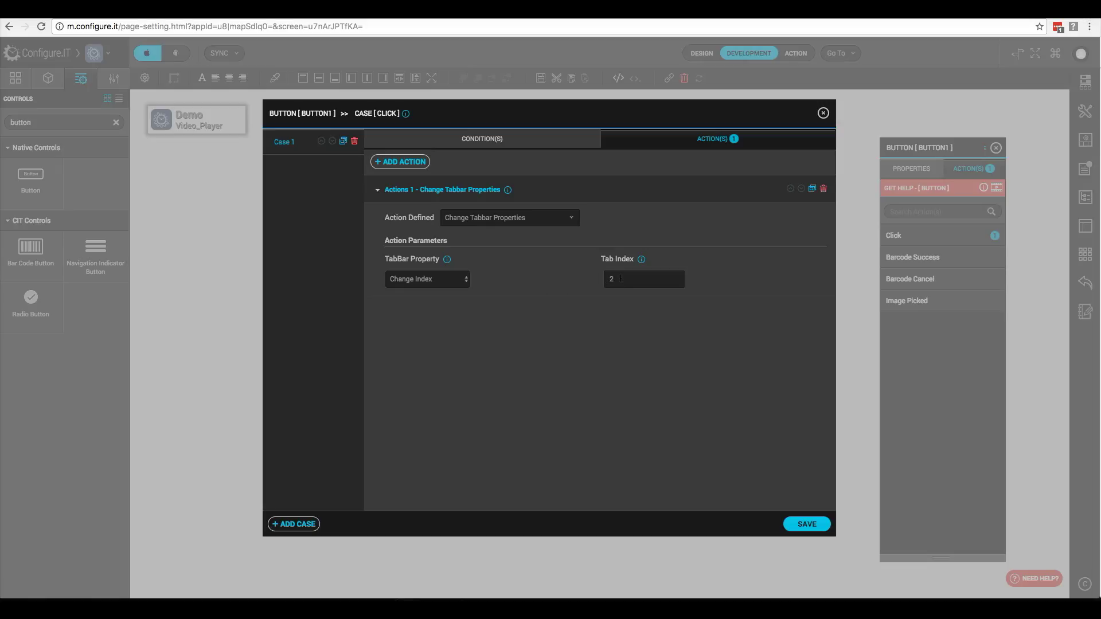
click(802, 525)
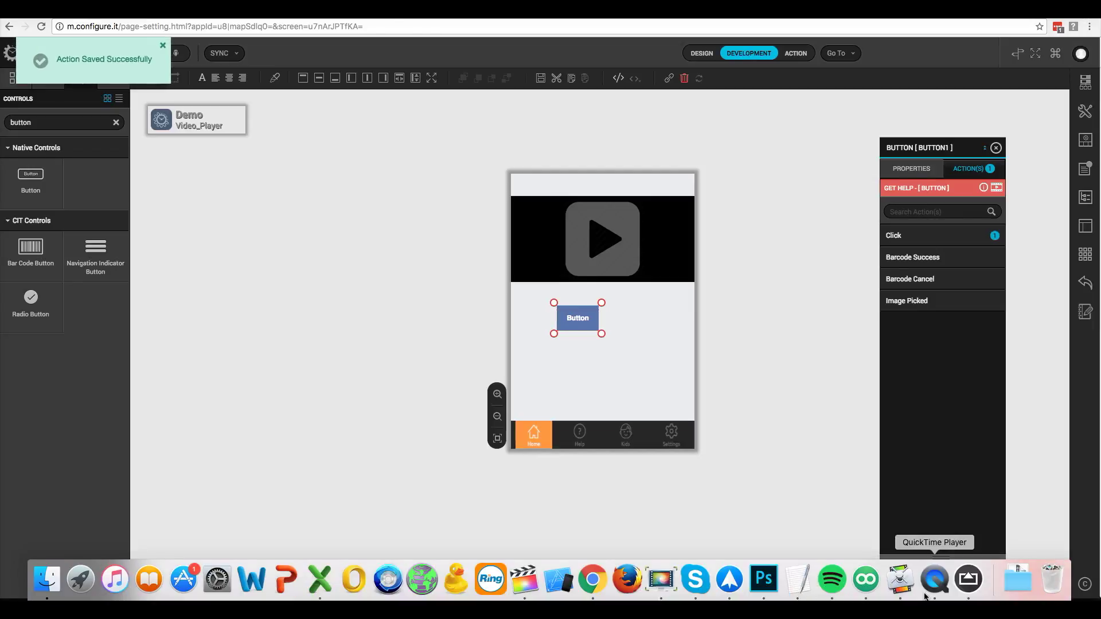
click(967, 580)
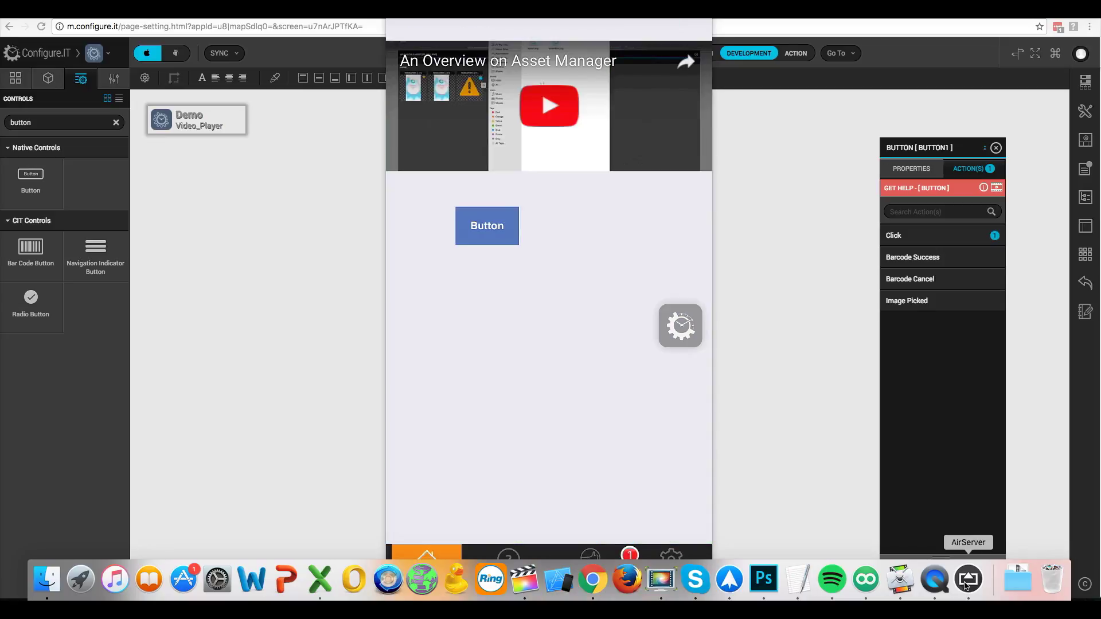
Switch the button's click action to the Change RootViewController tab bar property with Payments as the root screen, and save it
click(918, 236)
click(919, 237)
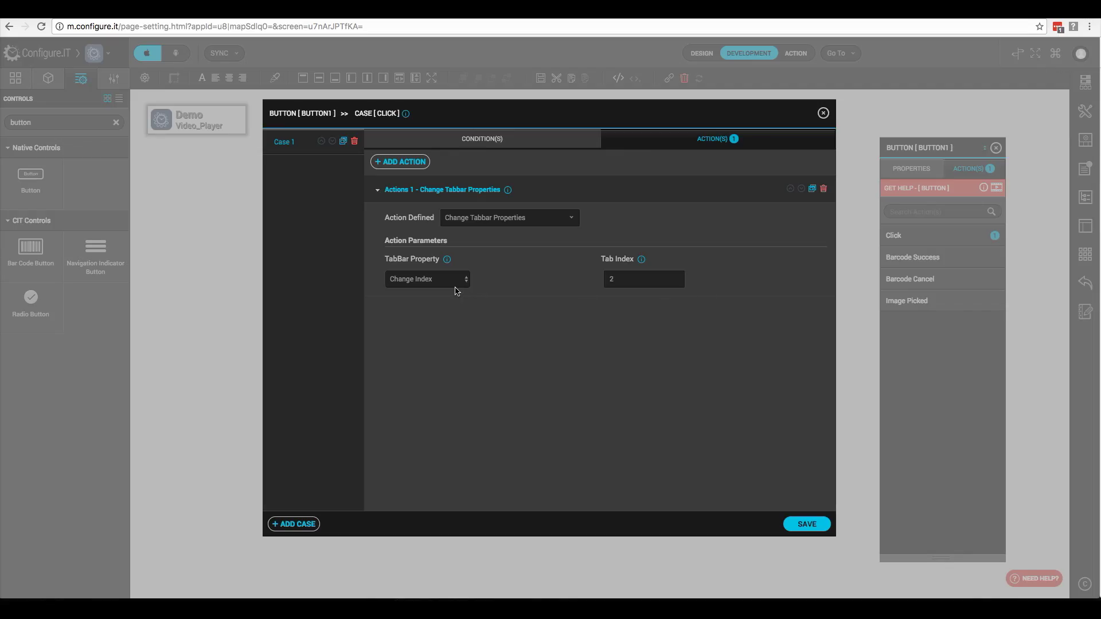
click(454, 286)
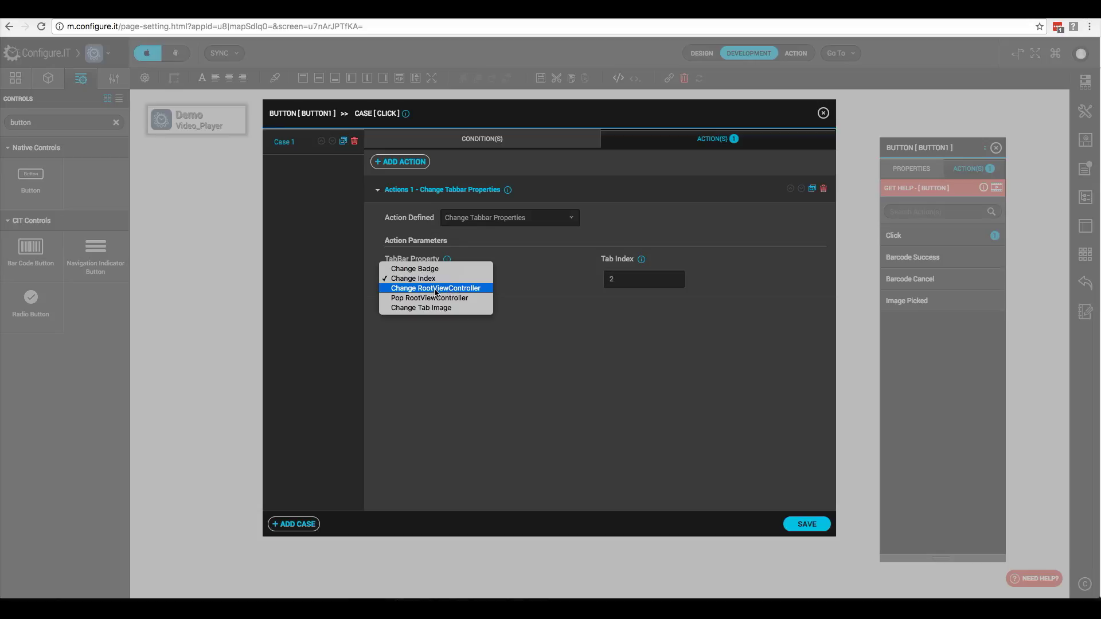
click(441, 289)
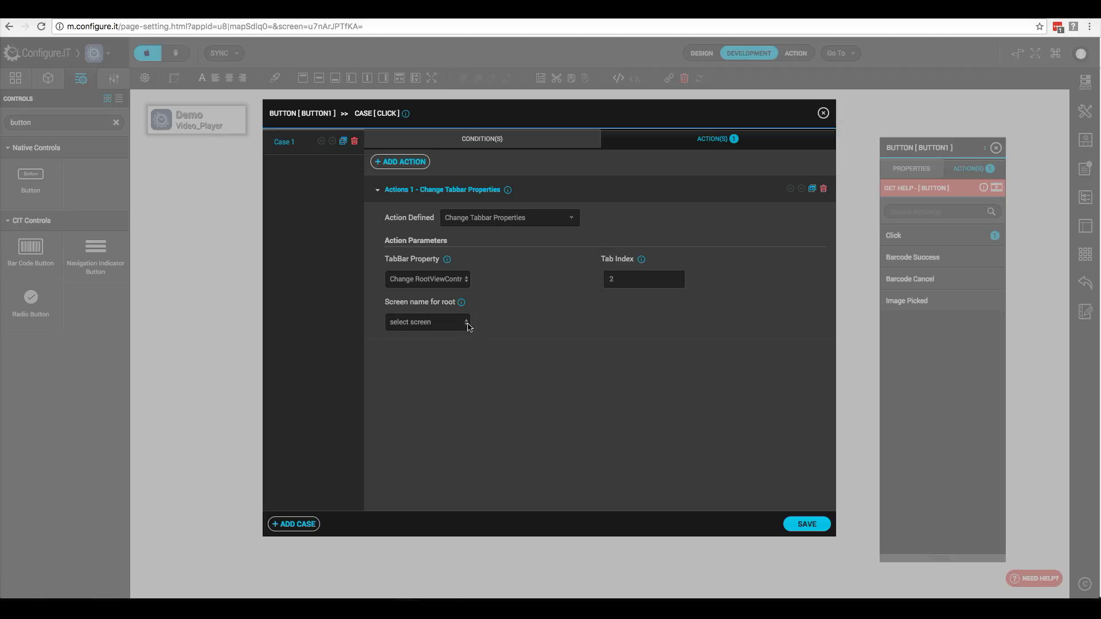
click(466, 323)
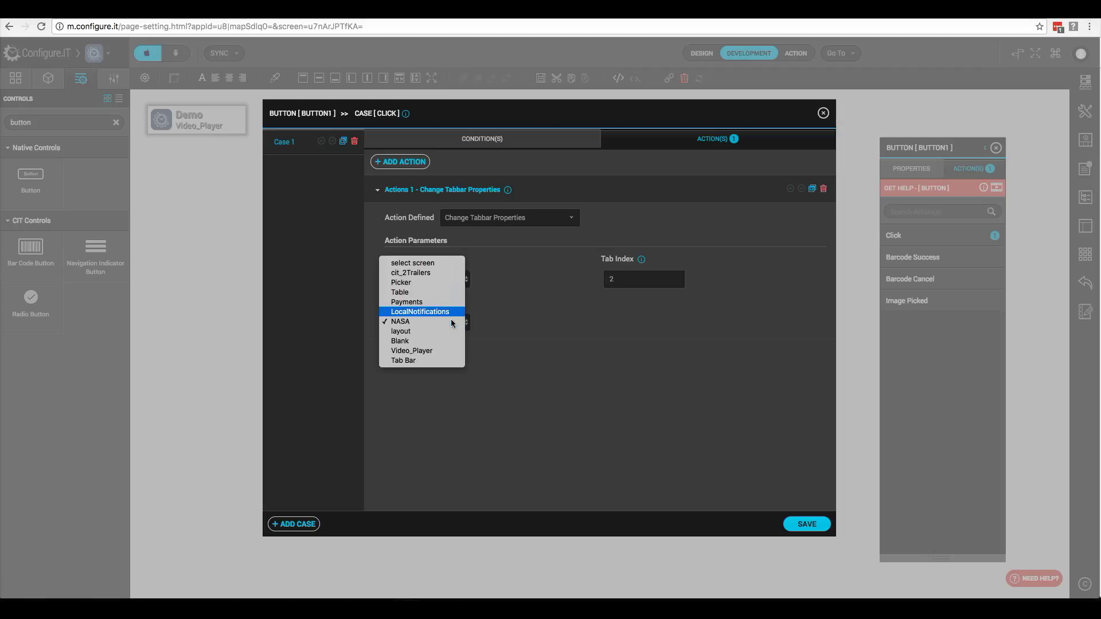
click(440, 302)
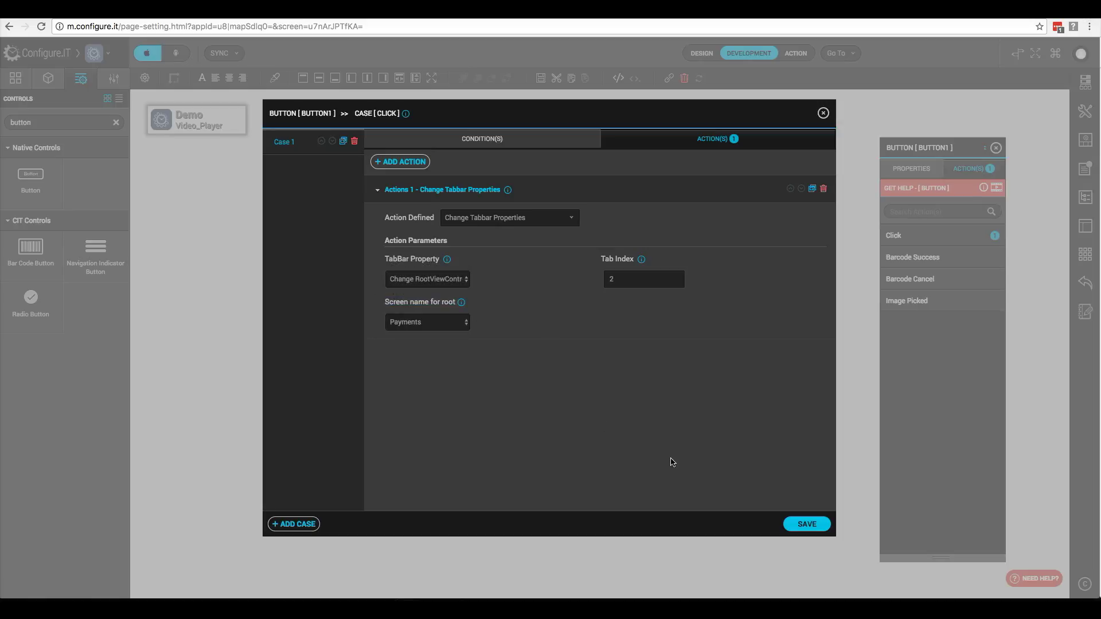
click(810, 526)
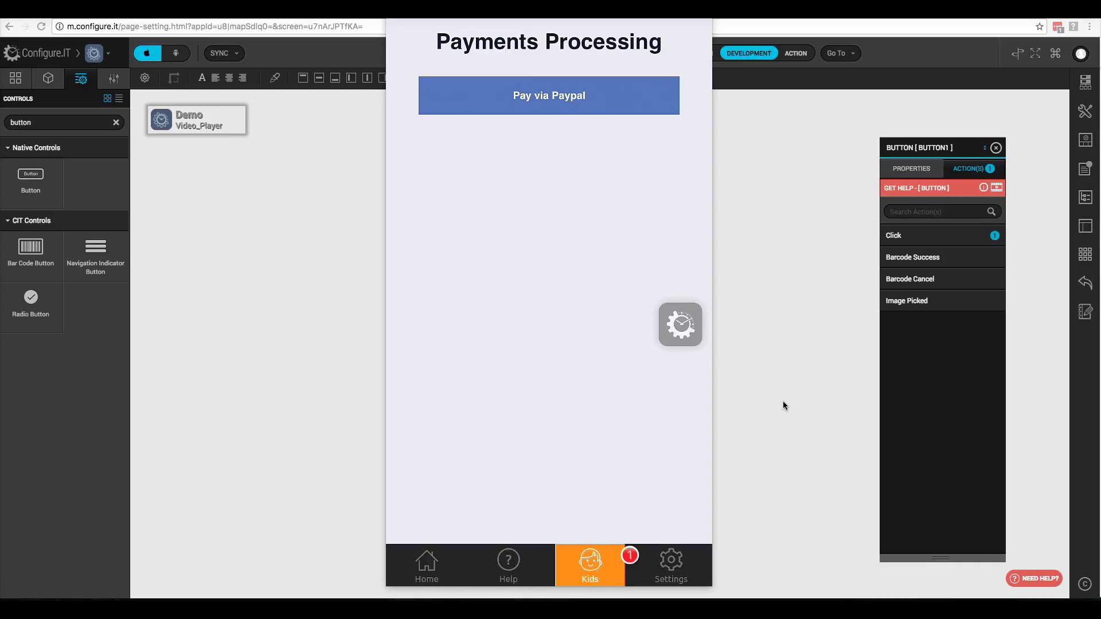
click(904, 241)
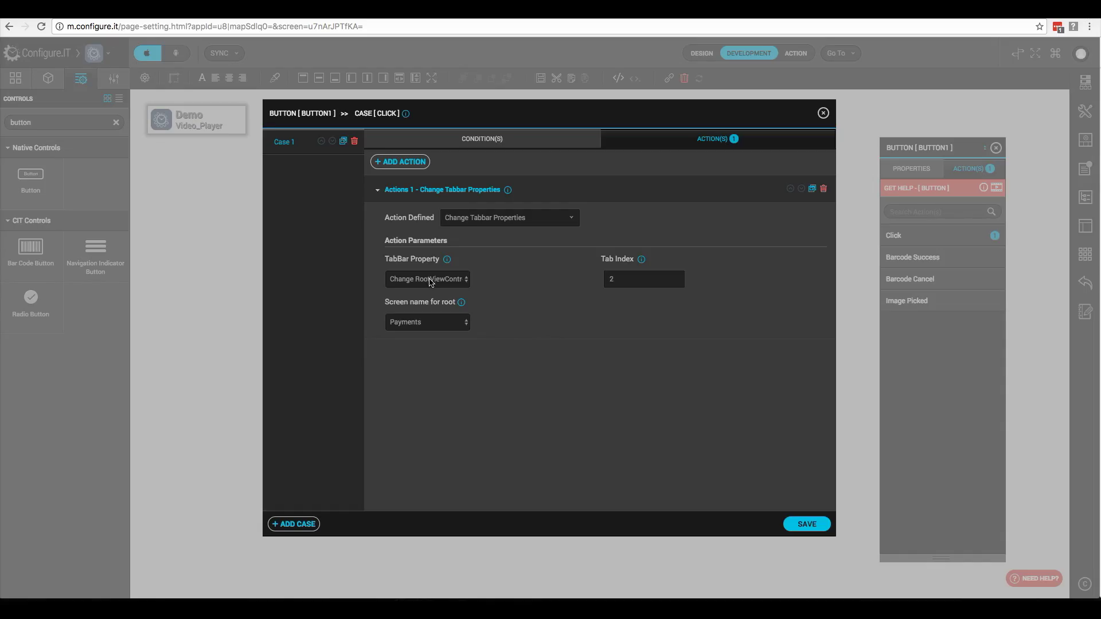
click(431, 279)
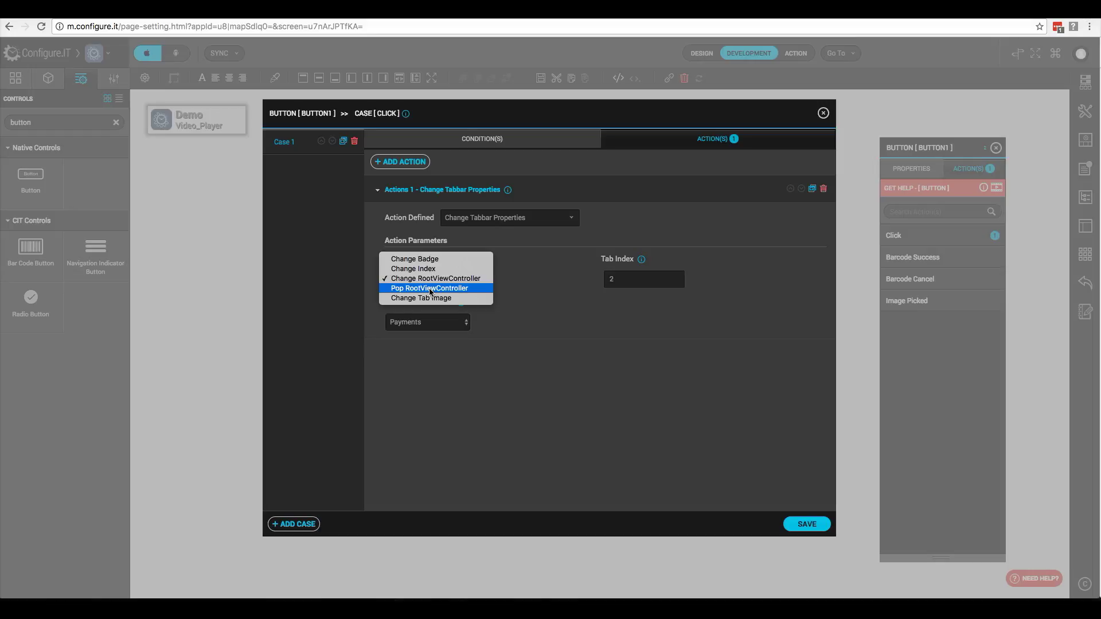
click(431, 288)
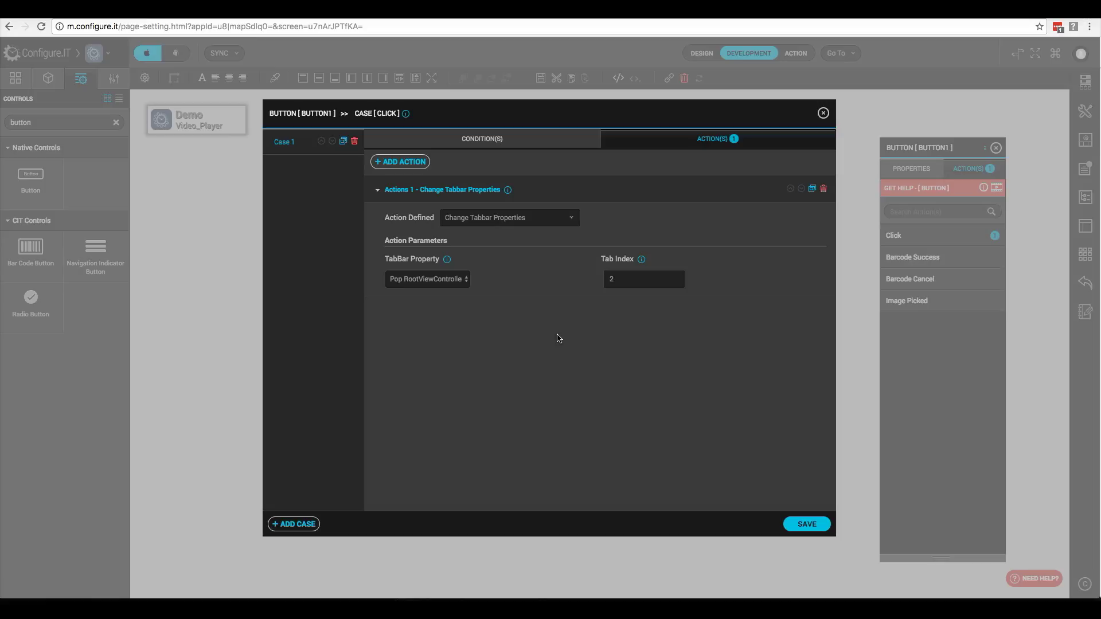
click(452, 280)
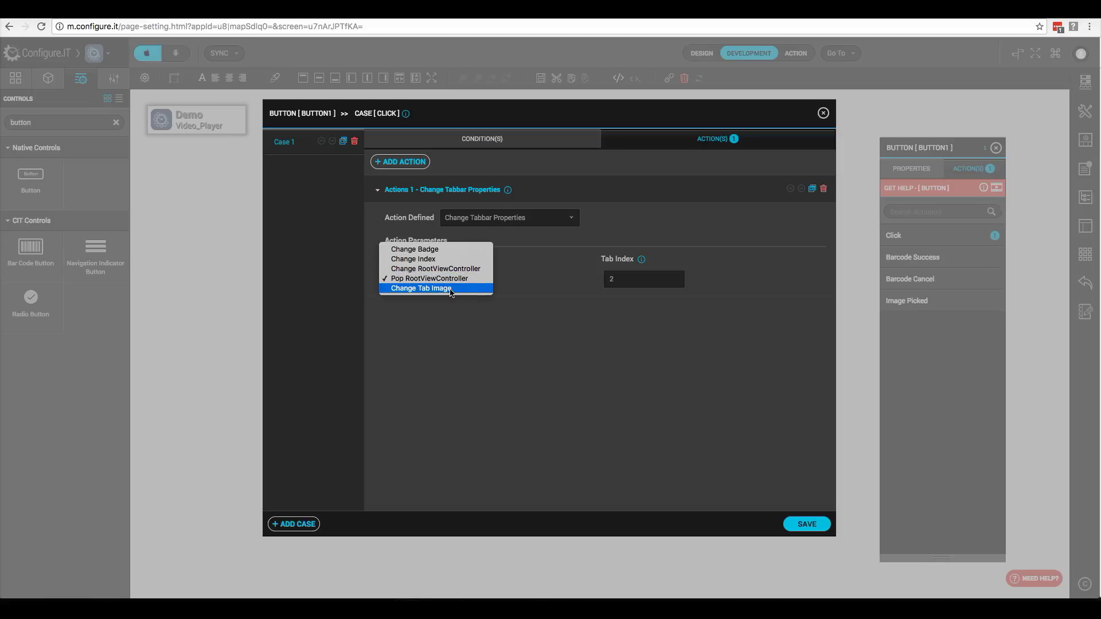
click(451, 289)
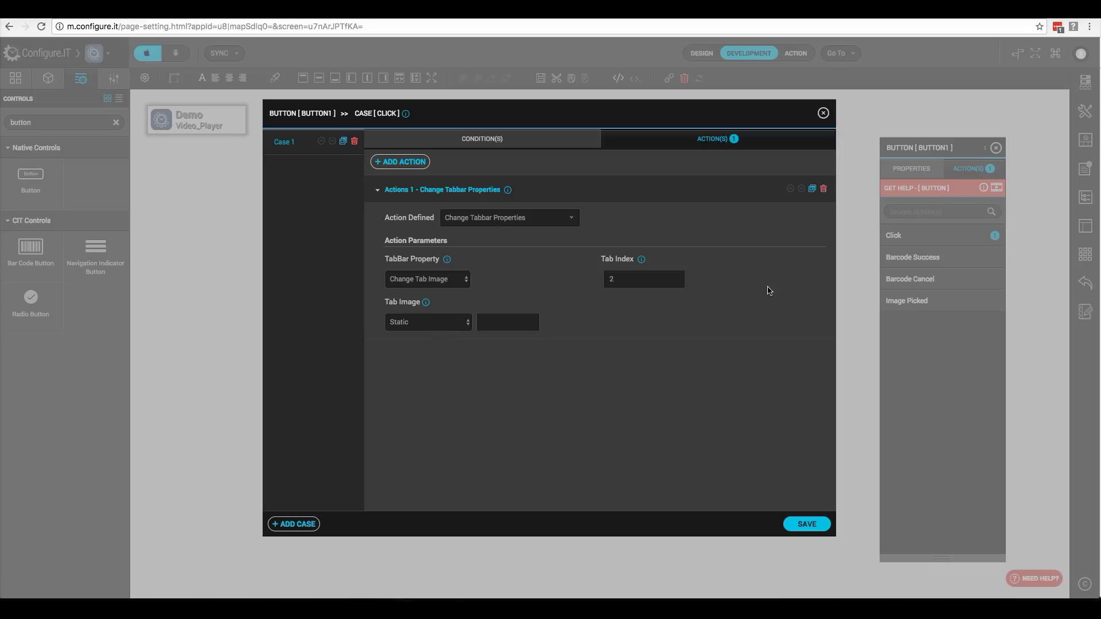
click(823, 114)
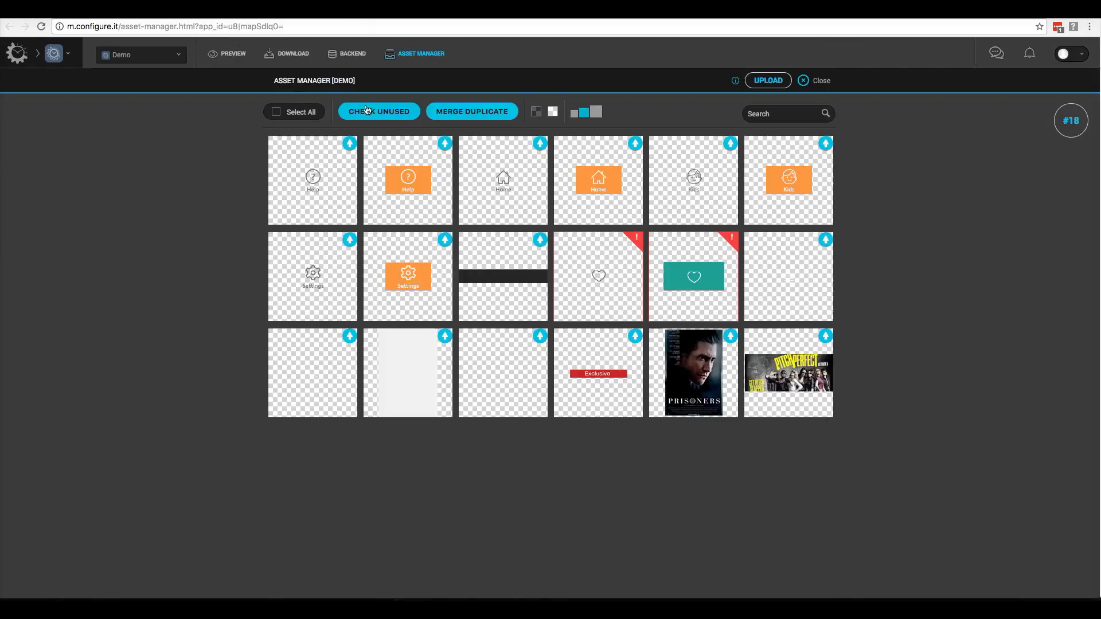
Copy the file name img_settings.png from the unselected Settings icon's preview in the Asset Manager and close the preview
mouse_move(419, 199)
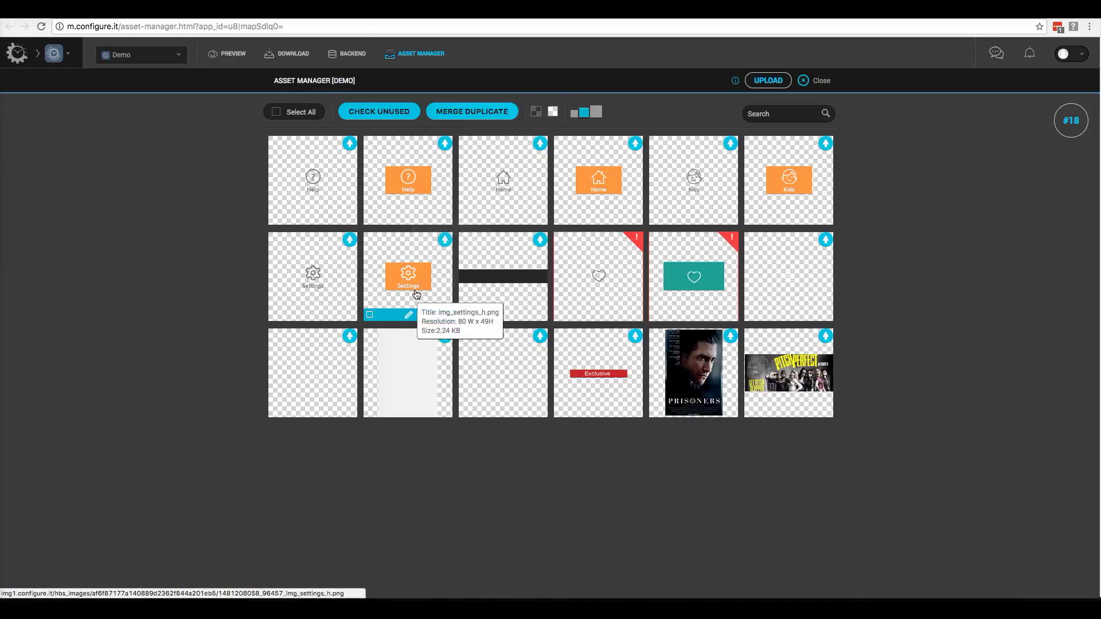
mouse_move(311, 278)
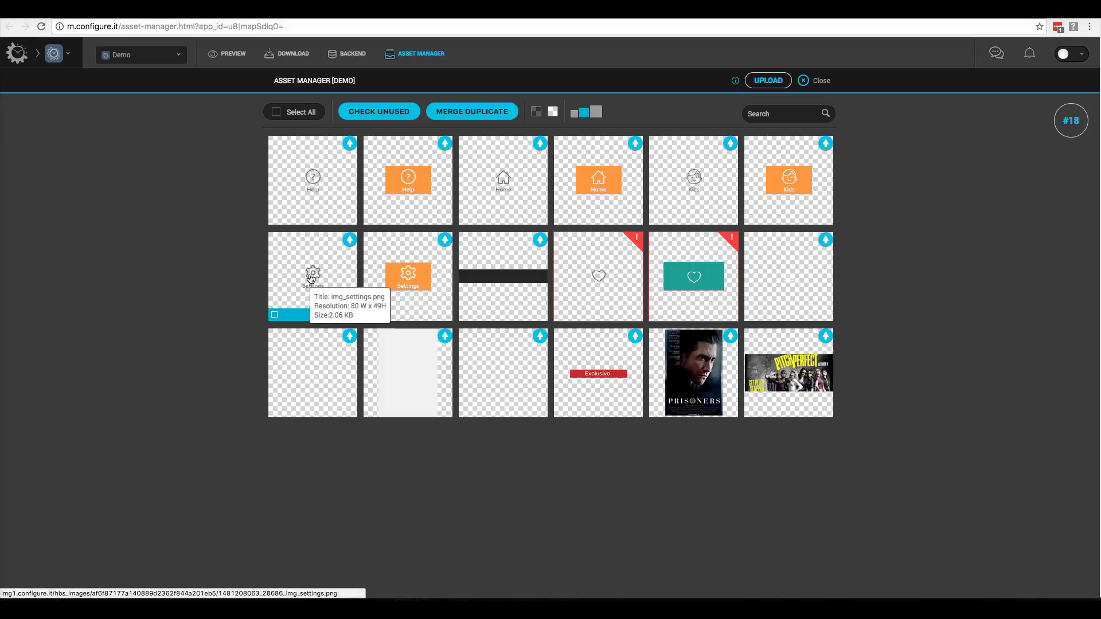
click(311, 278)
triple_click(542, 357)
key(ctrl+c)
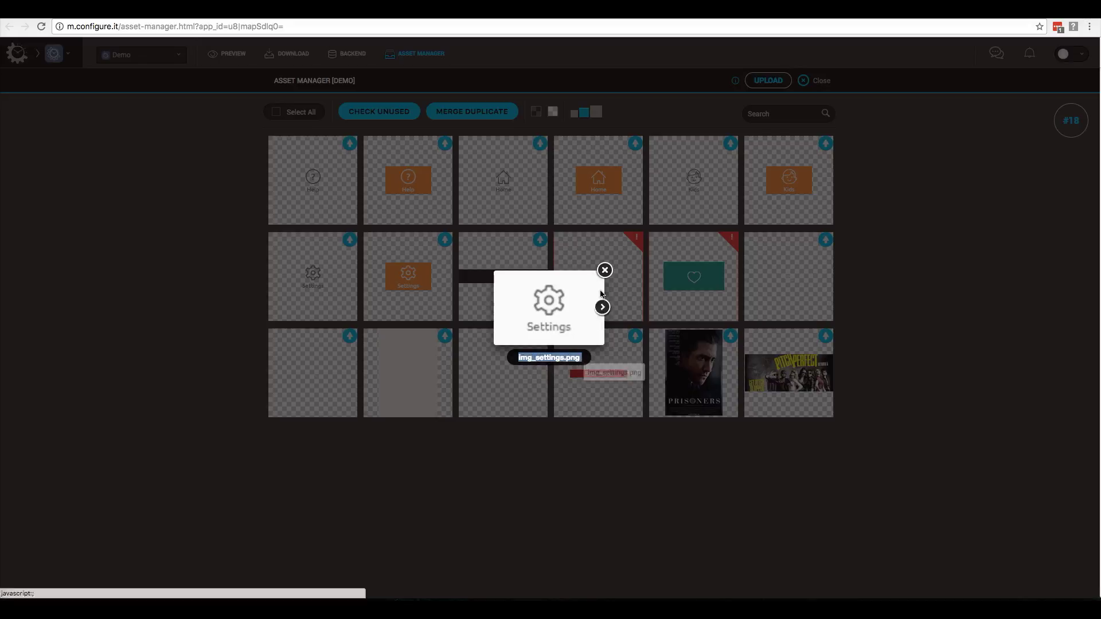
click(604, 270)
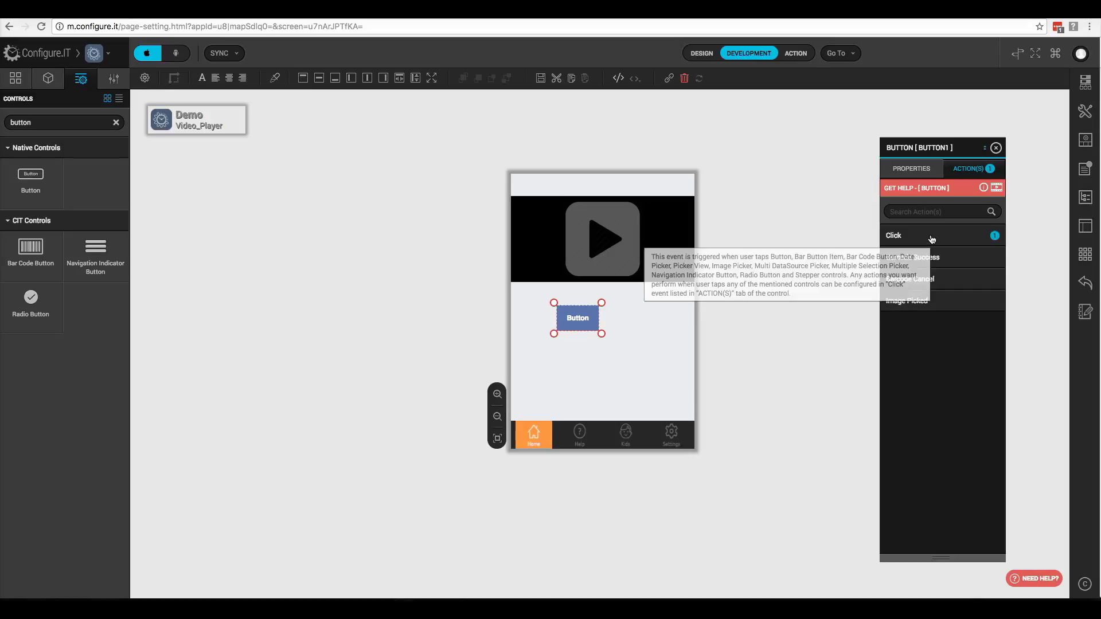
Switch the button's click action to the Change Tab Image property with the copied img_settings.png as the static tab image, and save it
click(932, 243)
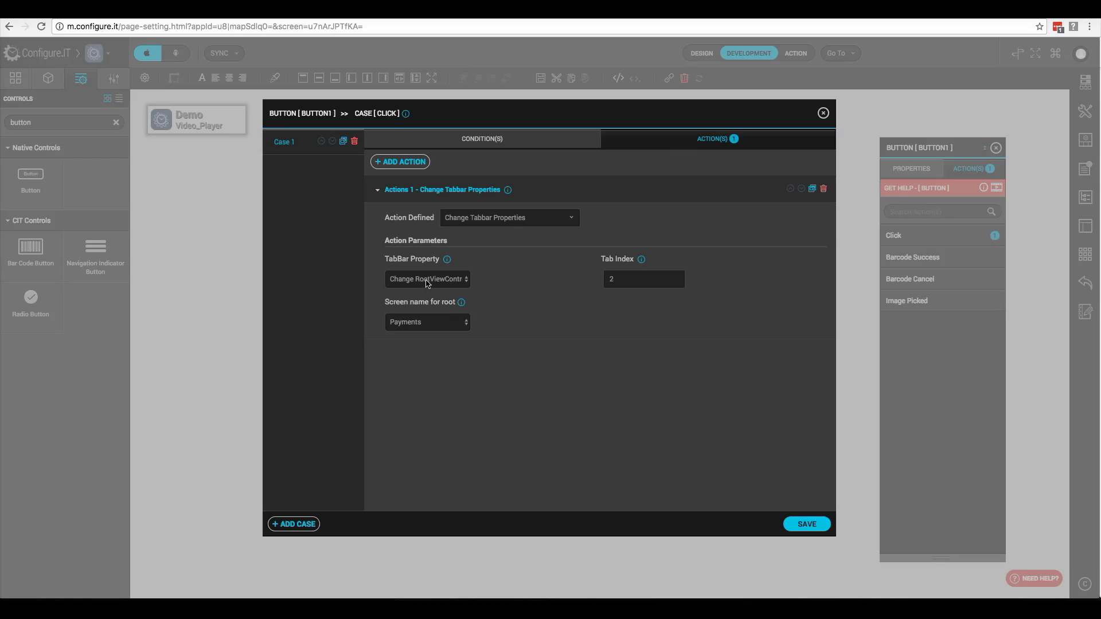
click(427, 279)
click(425, 300)
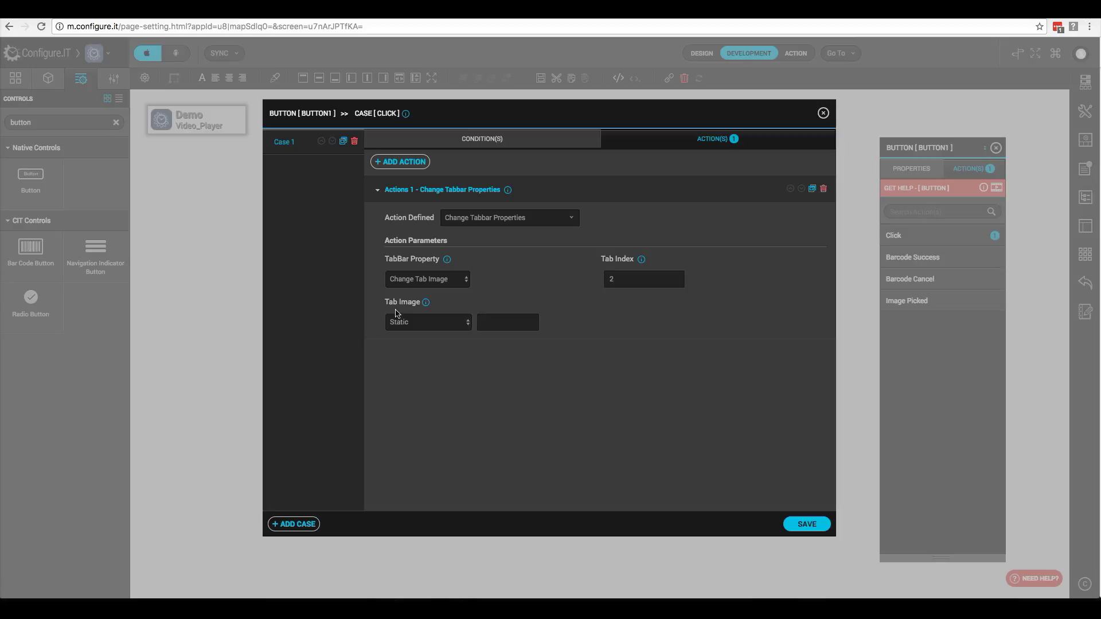
click(499, 323)
key(ctrl+v)
click(803, 529)
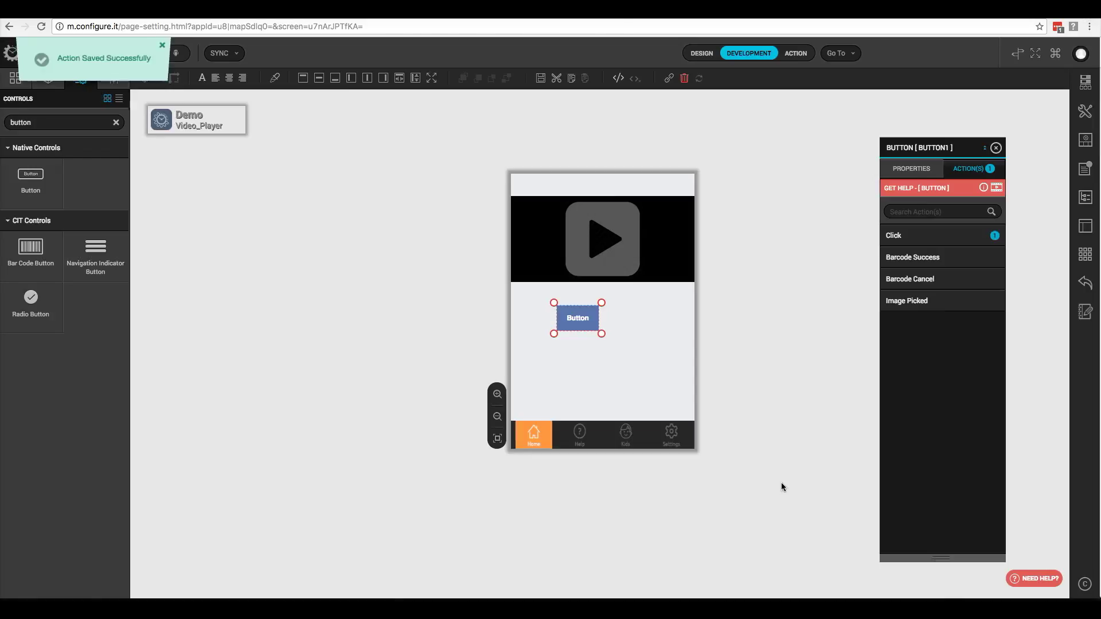